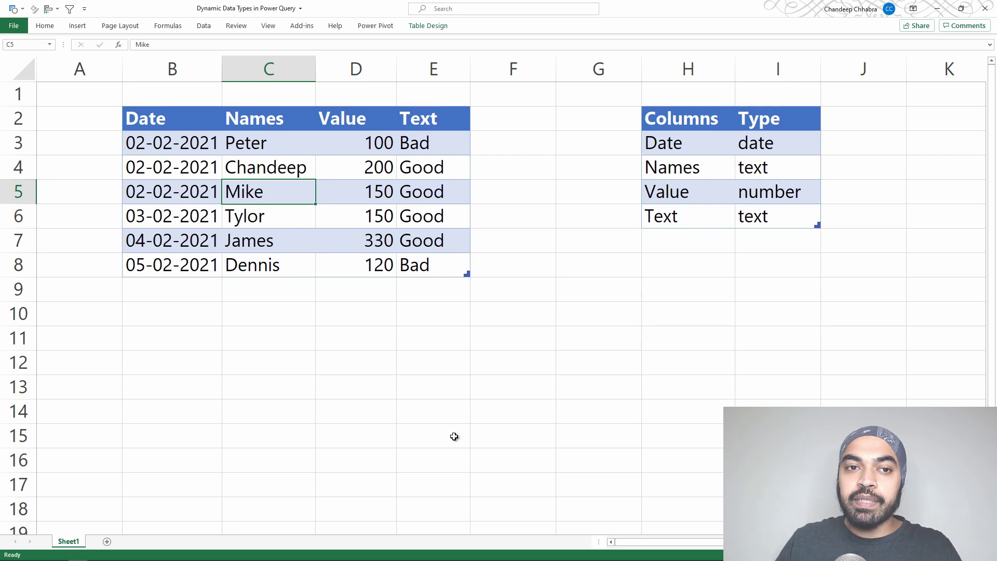
- Review the sheet's data table and the DataType table of column names and types
left_click_drag(259, 114, 351, 166)
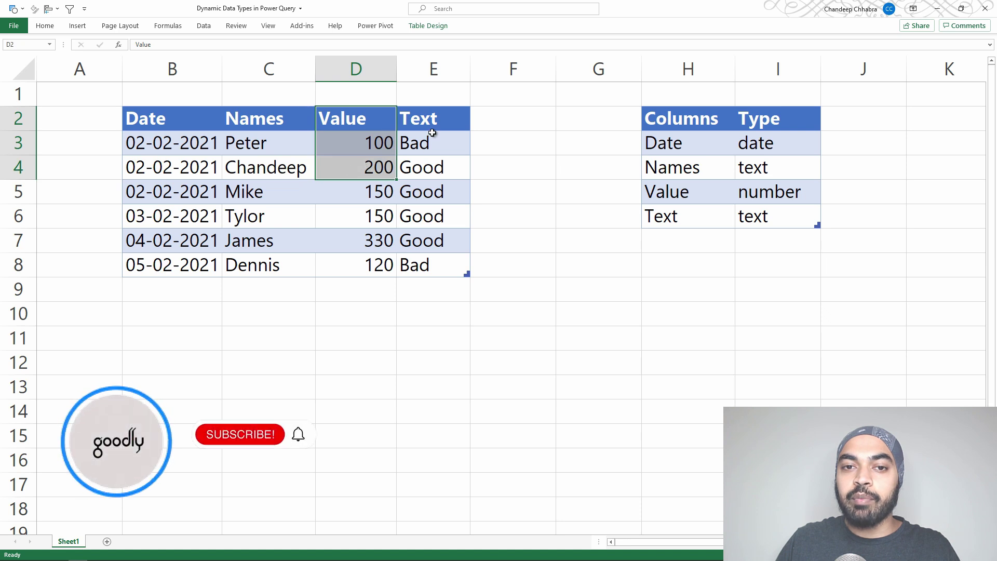
left_click_drag(429, 133, 431, 187)
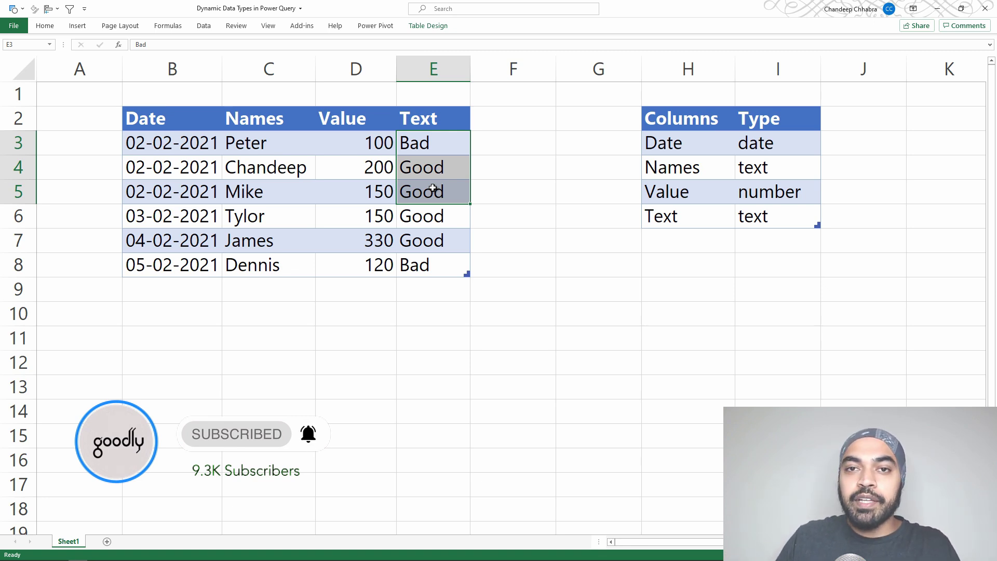
left_click(694, 144)
left_click_drag(690, 165, 693, 216)
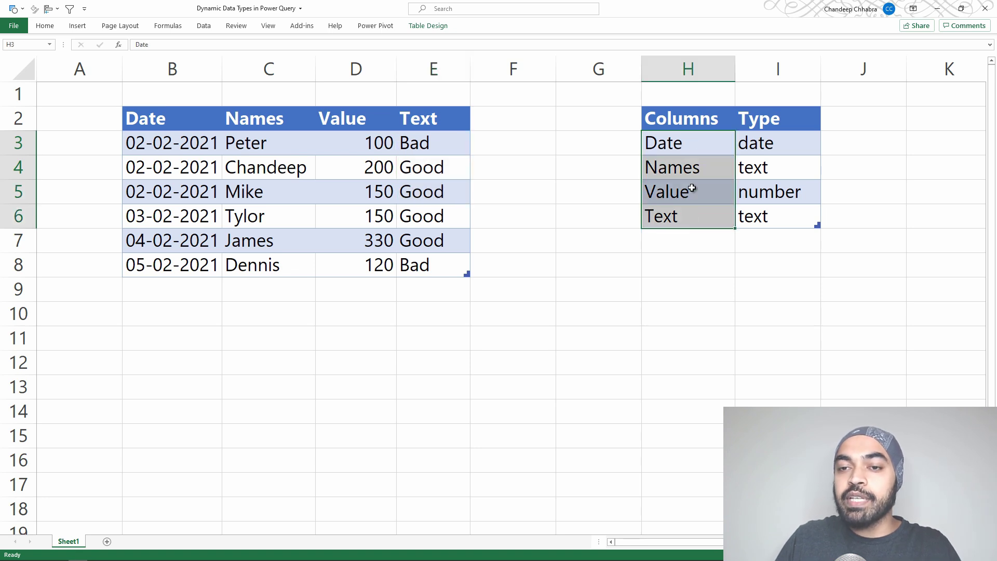
left_click_drag(143, 117, 431, 121)
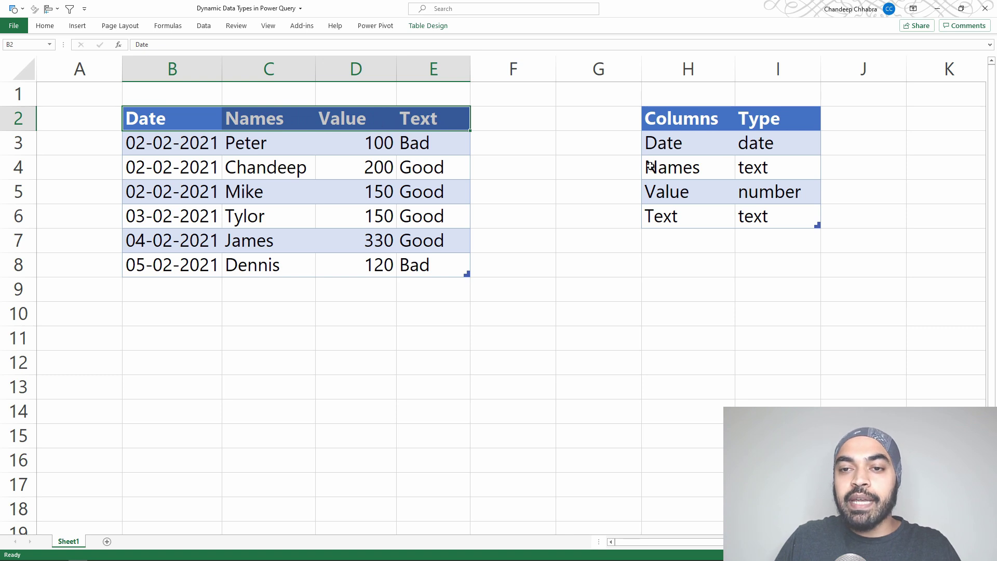
left_click_drag(691, 145, 686, 210)
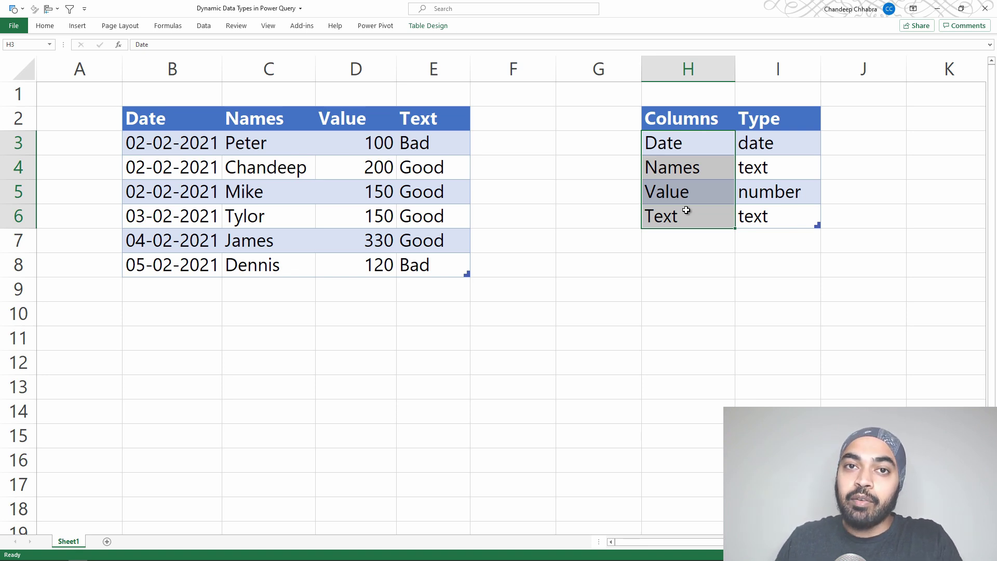
left_click(773, 146)
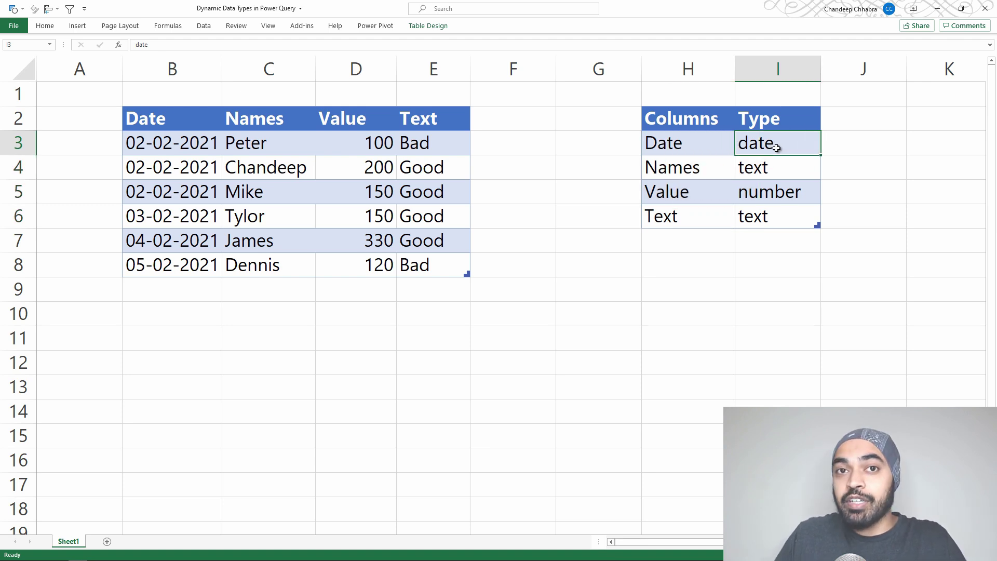
left_click(760, 174)
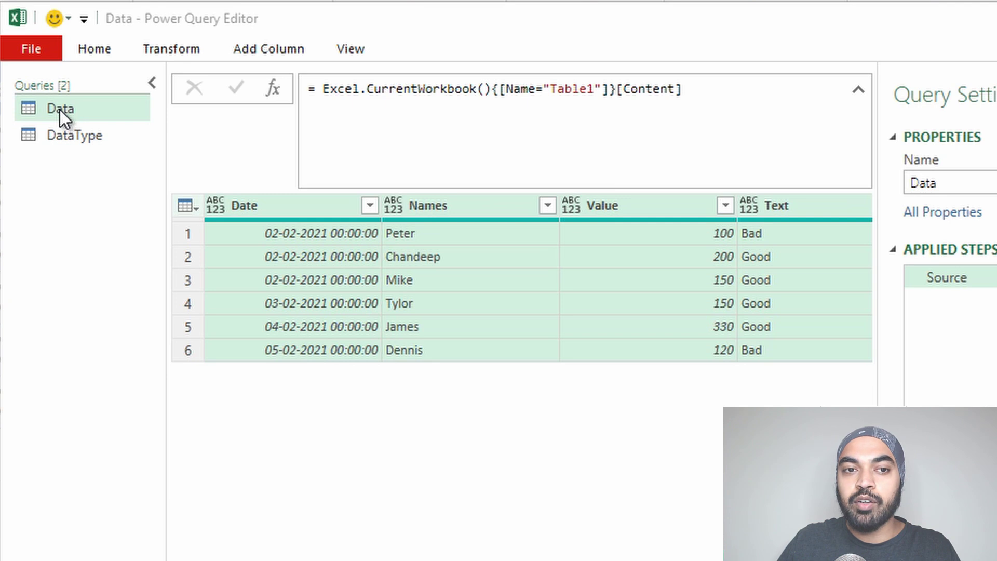
- Preview the DataType query, then return to the Data query and select all four columns
left_click(55, 142)
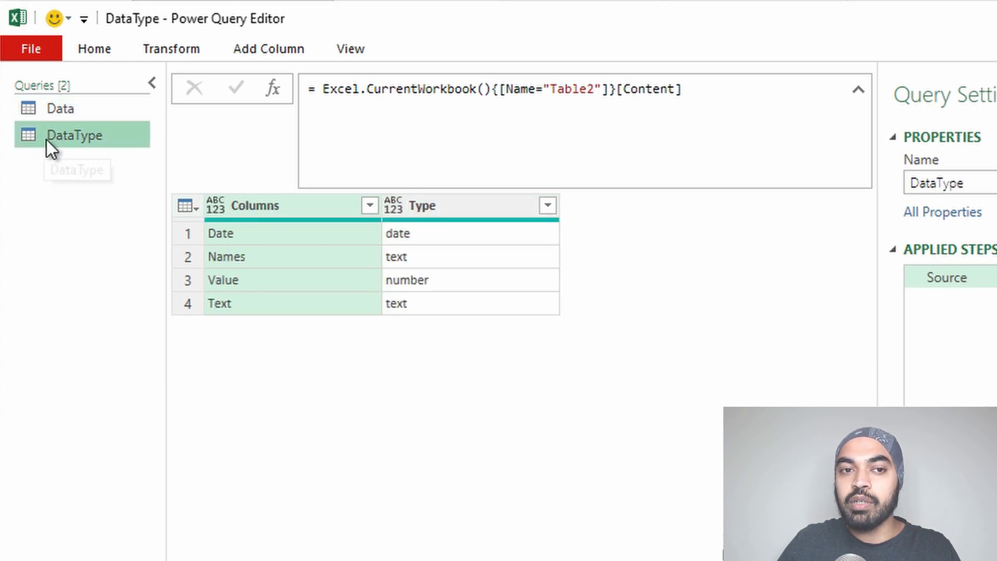
left_click(52, 103)
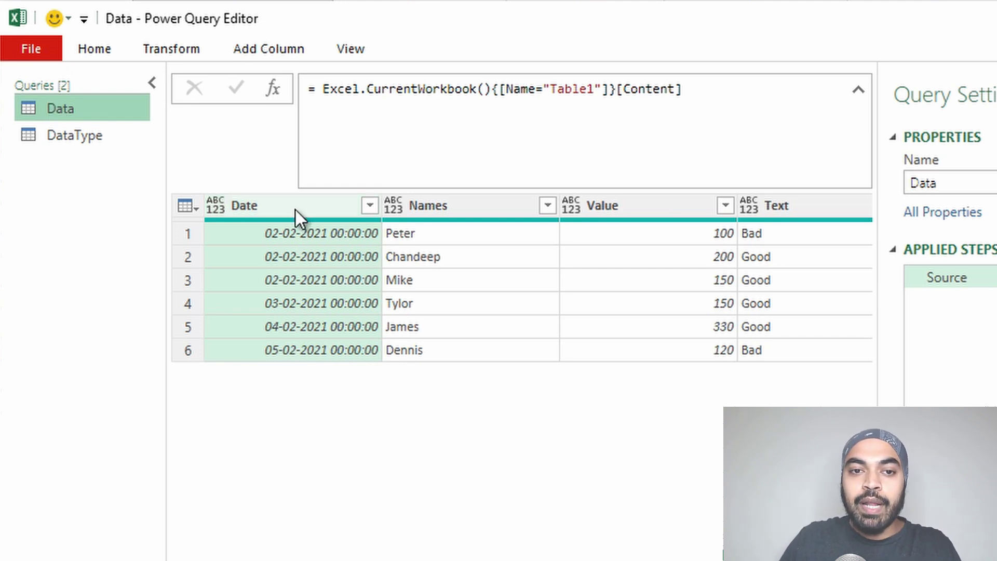
key("ctrl+a")
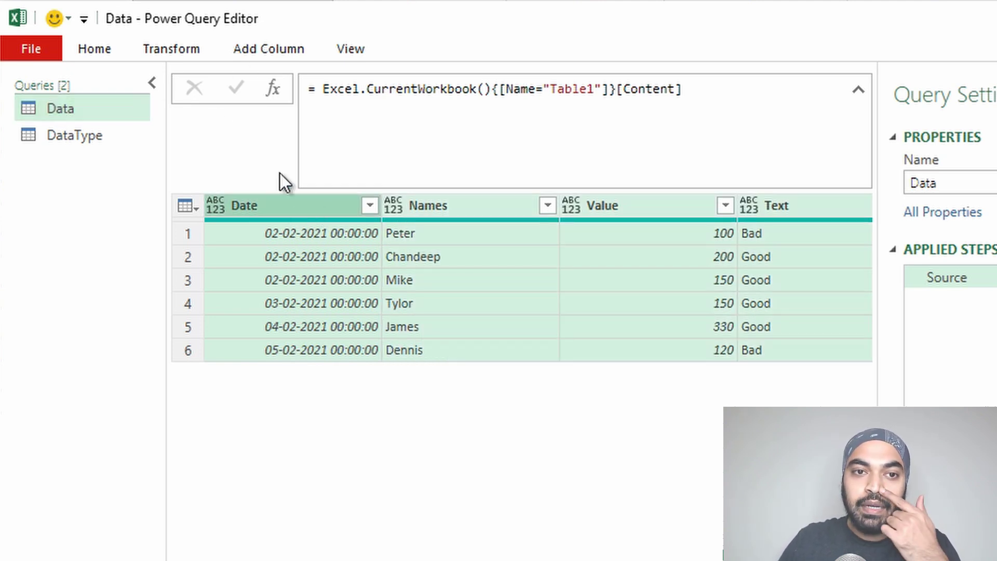
- Apply Detect Data Type to all Data columns and open the resulting Changed Type formula
left_click(175, 46)
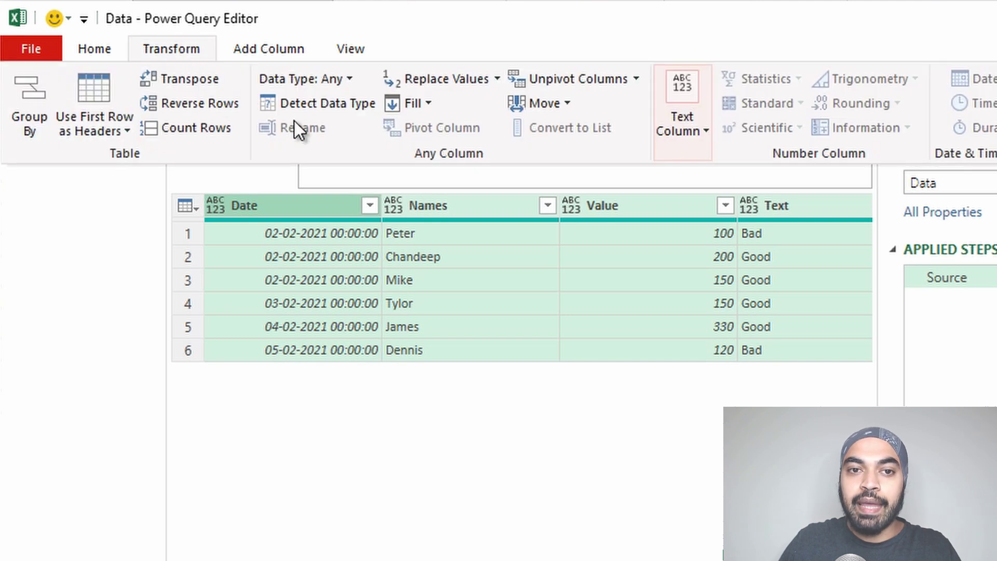
left_click(307, 104)
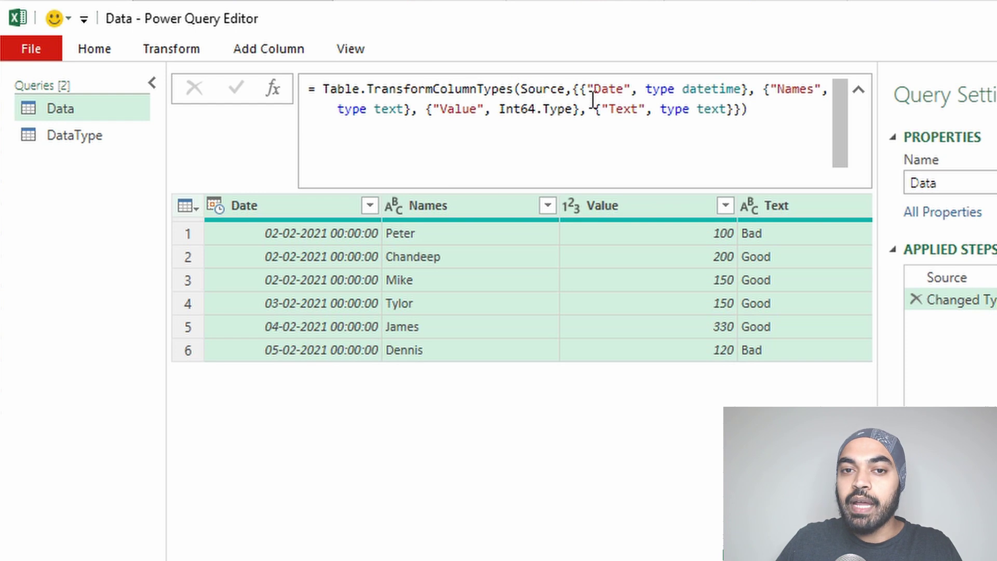
double_click(542, 88)
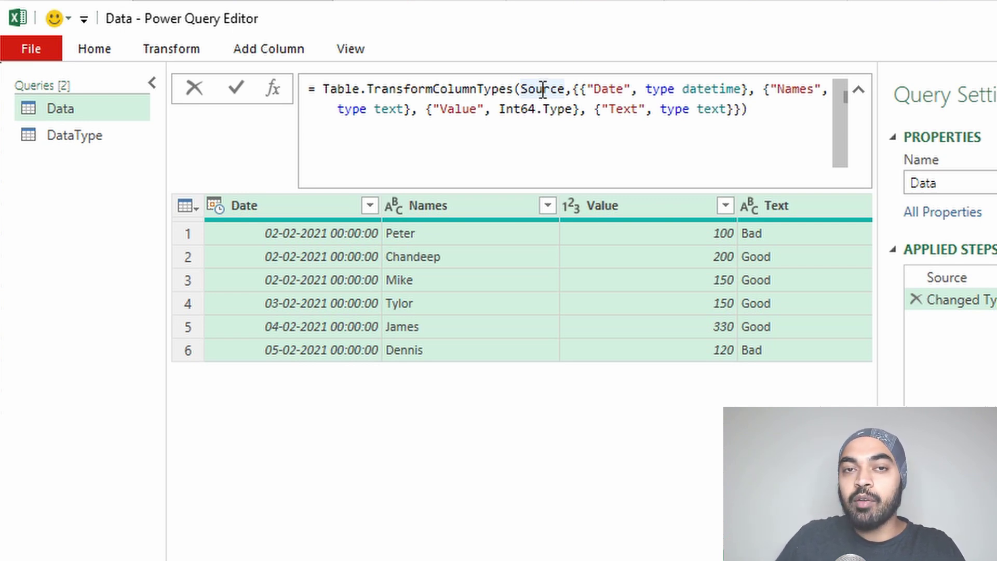
left_click(573, 88)
left_click(587, 90)
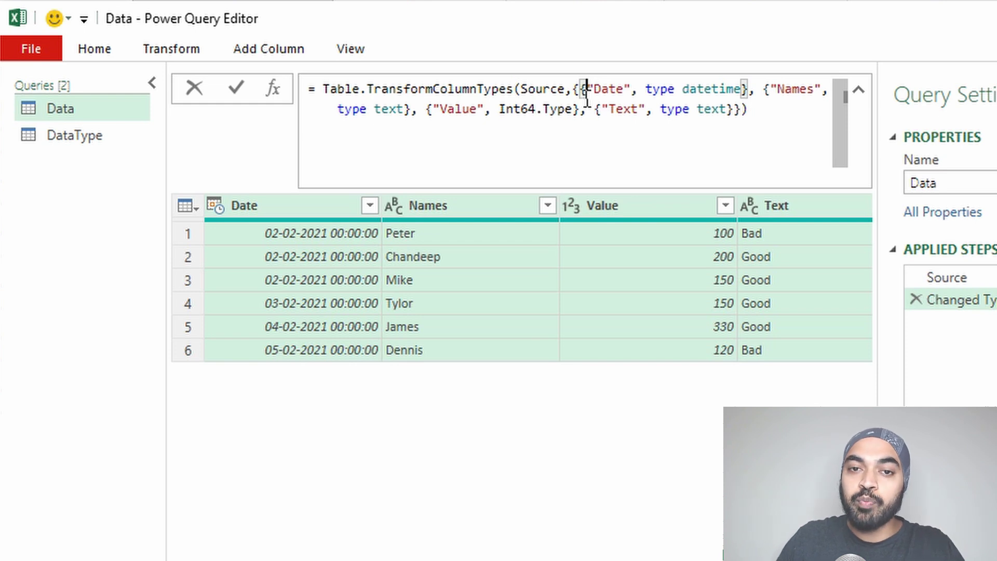
- Inspect the Date, Names, Value and Text type pairs in the formula, then show DataType
left_click_drag(592, 89, 621, 88)
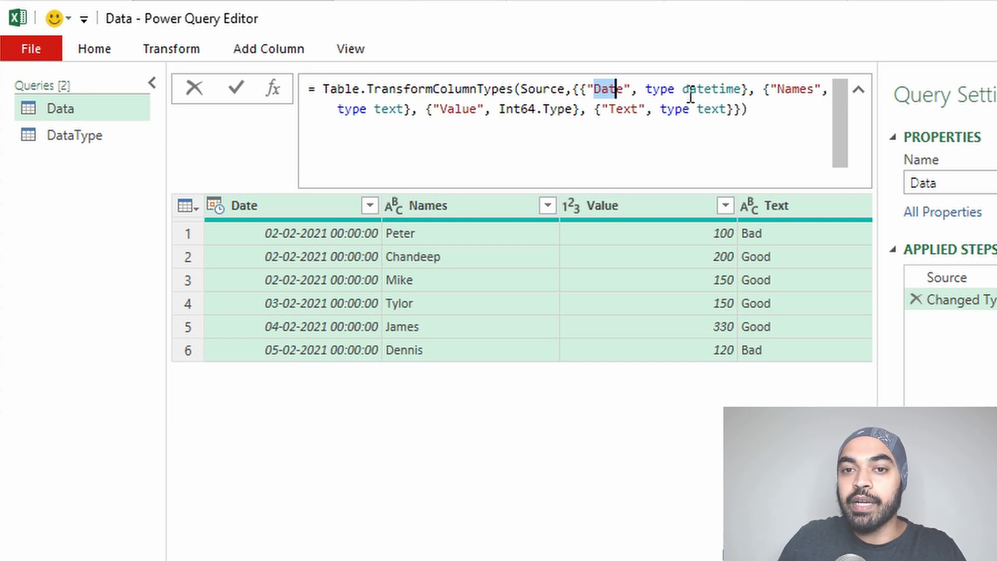
left_click_drag(785, 89, 815, 89)
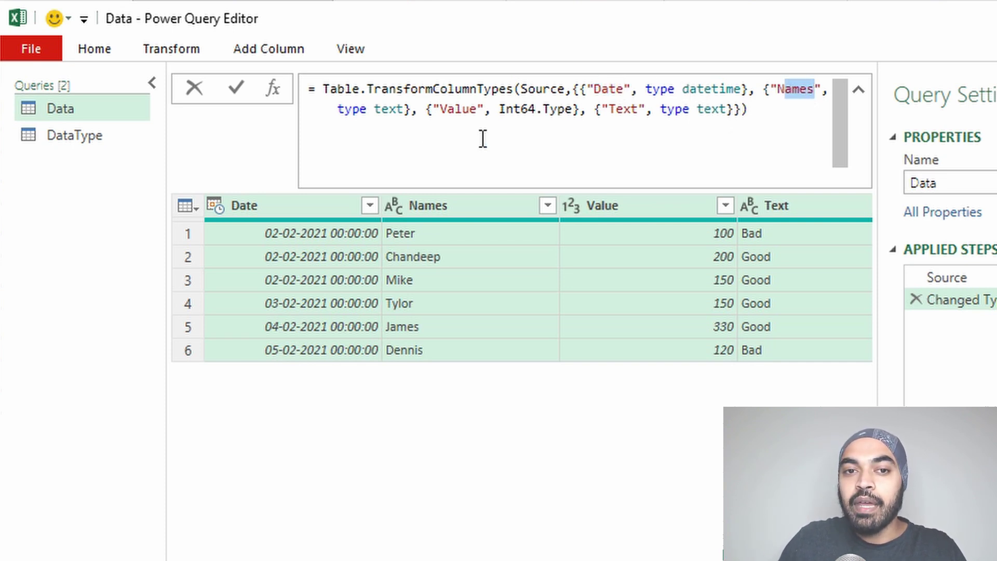
left_click(353, 110)
left_click_drag(456, 109, 484, 109)
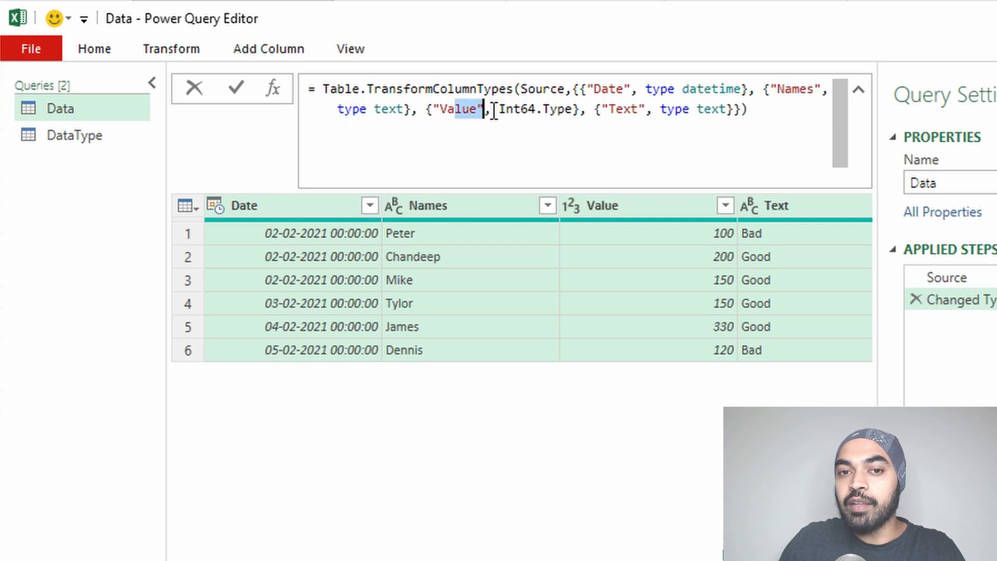
left_click_drag(623, 109, 681, 110)
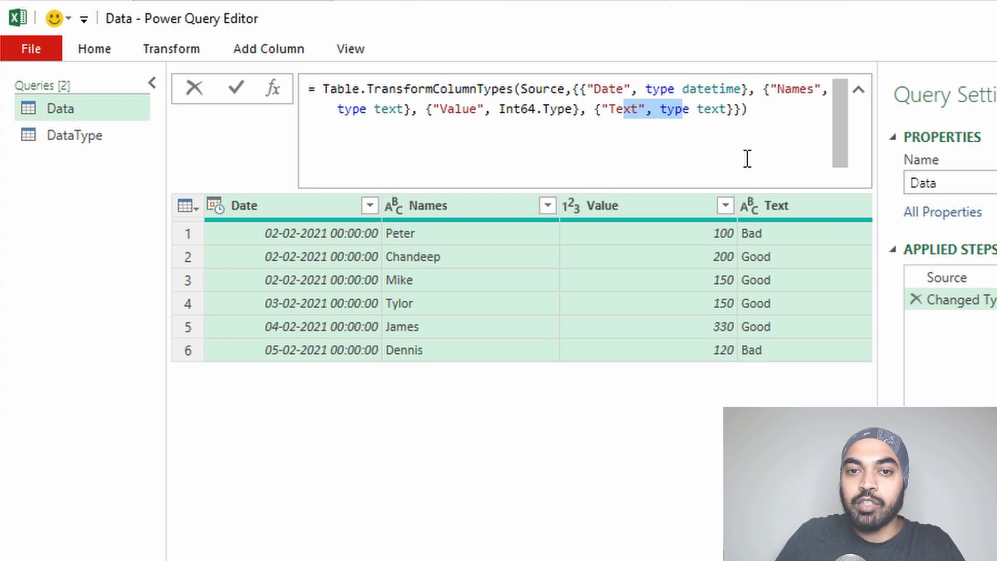
left_click(593, 110)
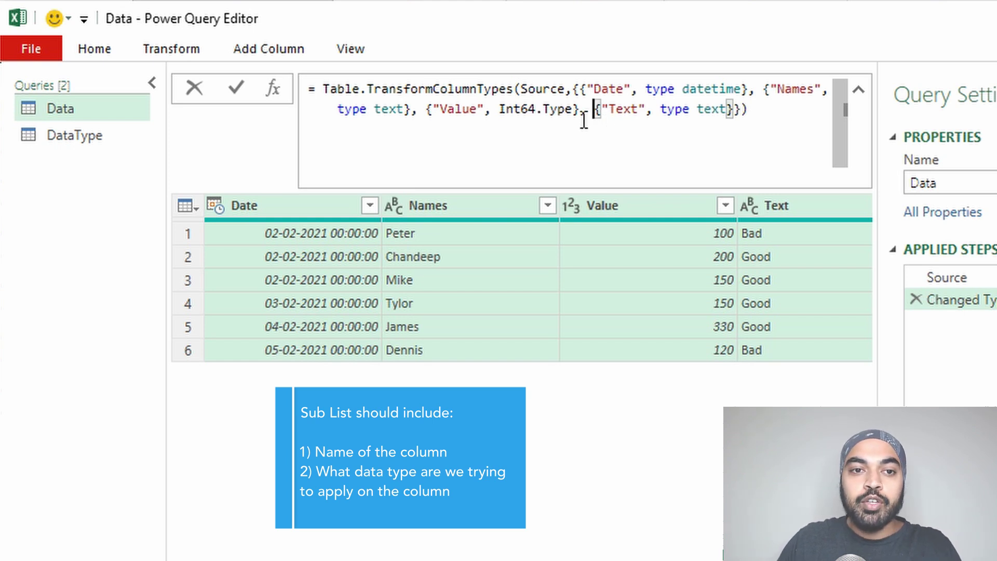
left_click(65, 134)
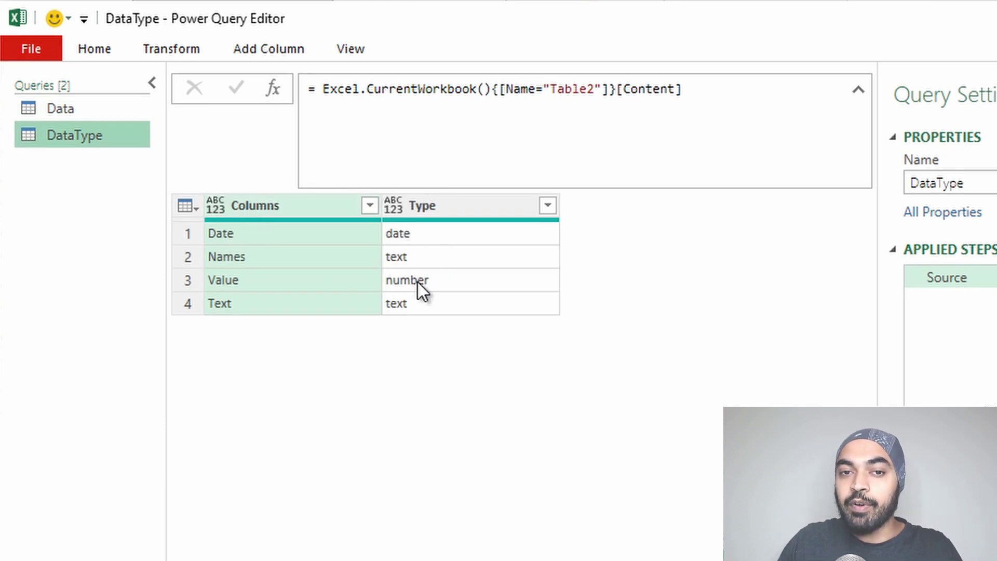
left_click(445, 312)
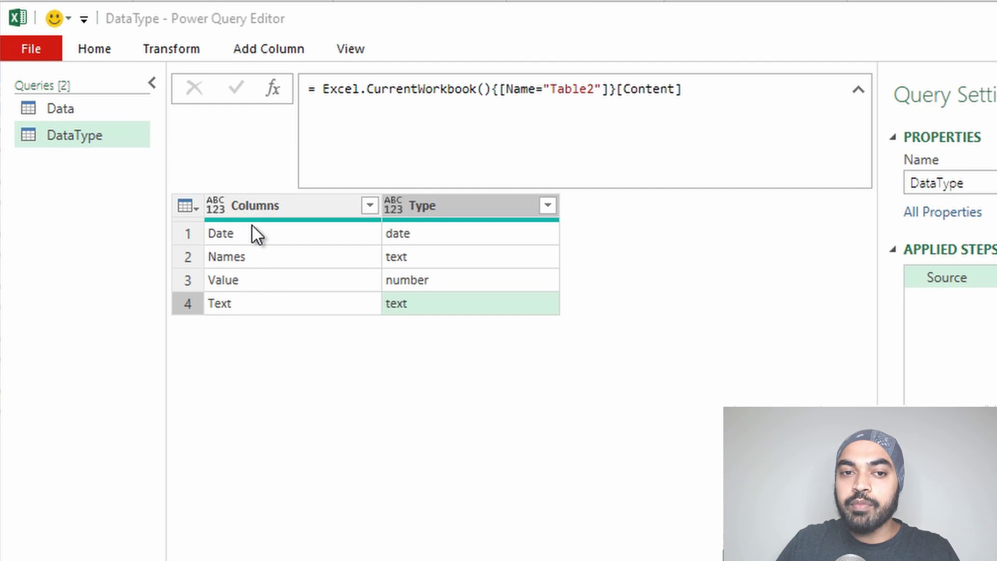
left_click(251, 210)
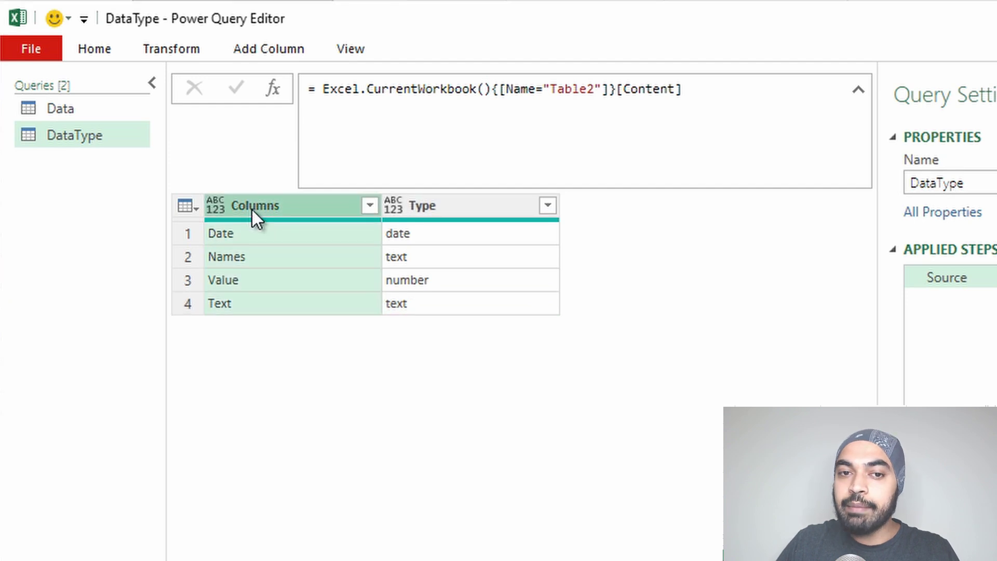
left_click(451, 211)
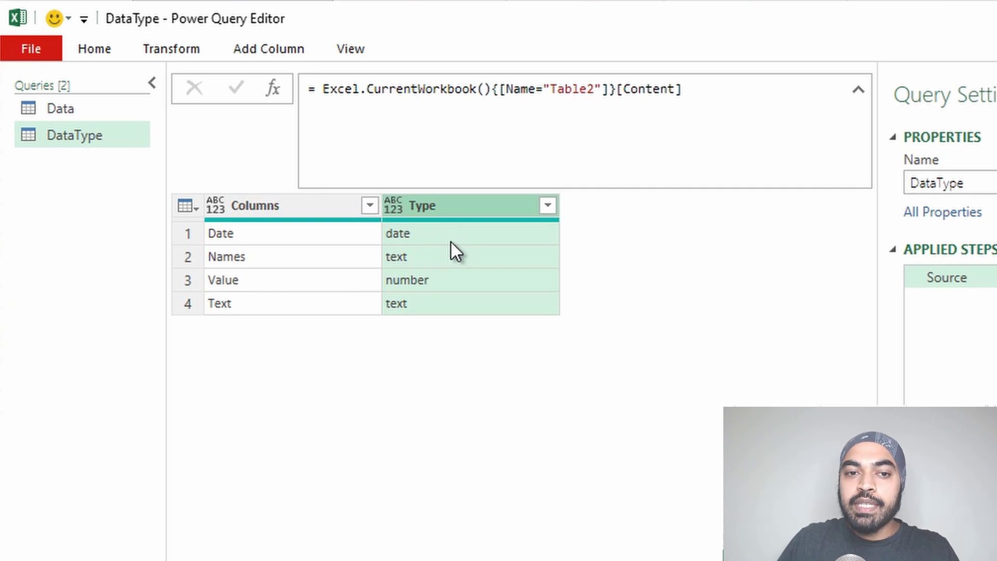
left_click(229, 239)
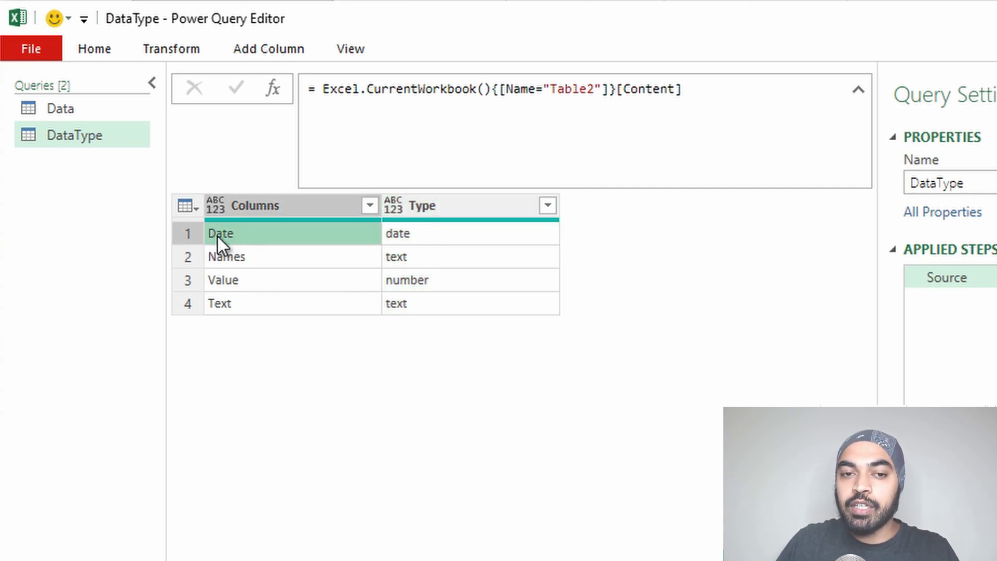
left_click(424, 238)
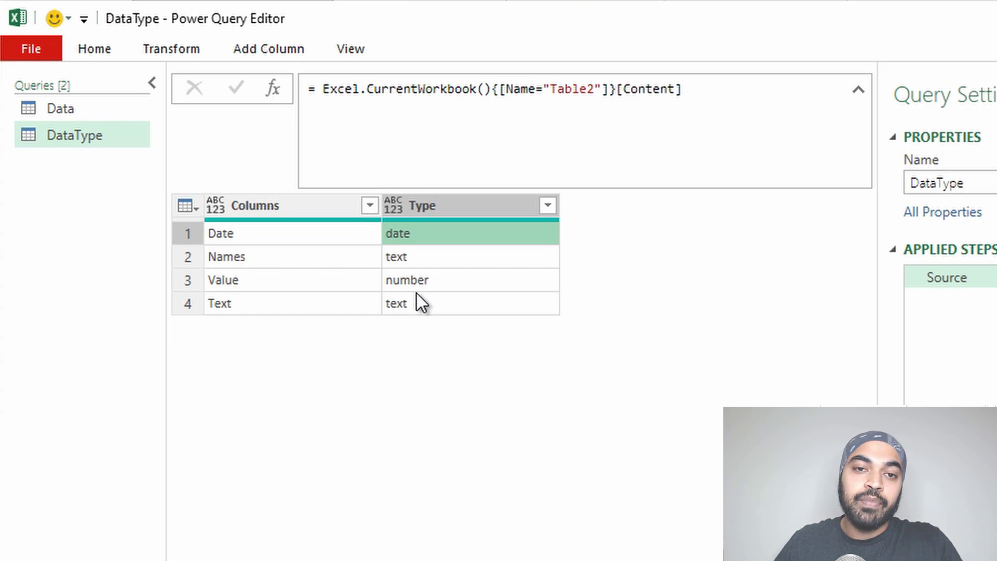
- Start a custom column formula: if [Type] = "date" then #date(2020,1,1)
left_click(242, 51)
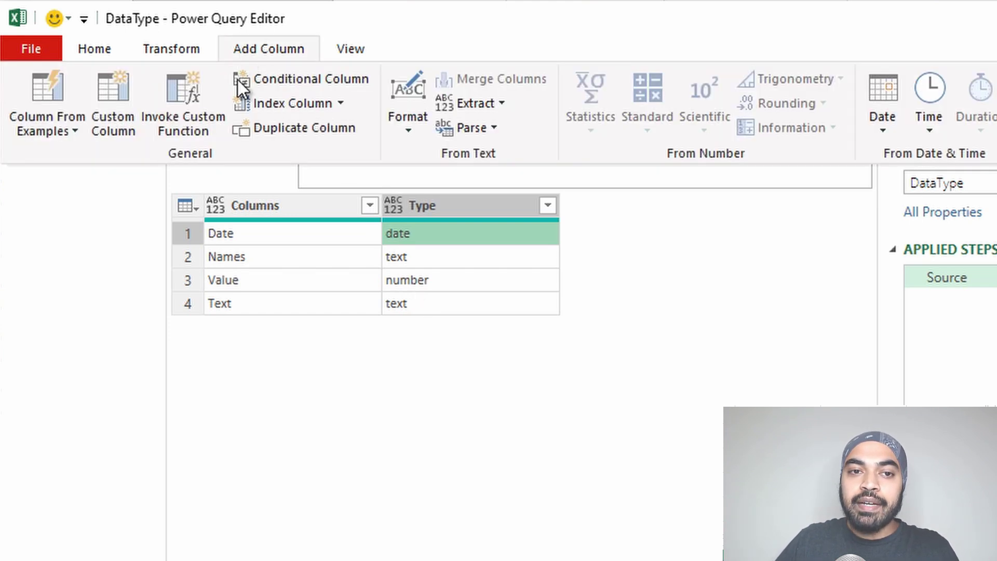
left_click(487, 332)
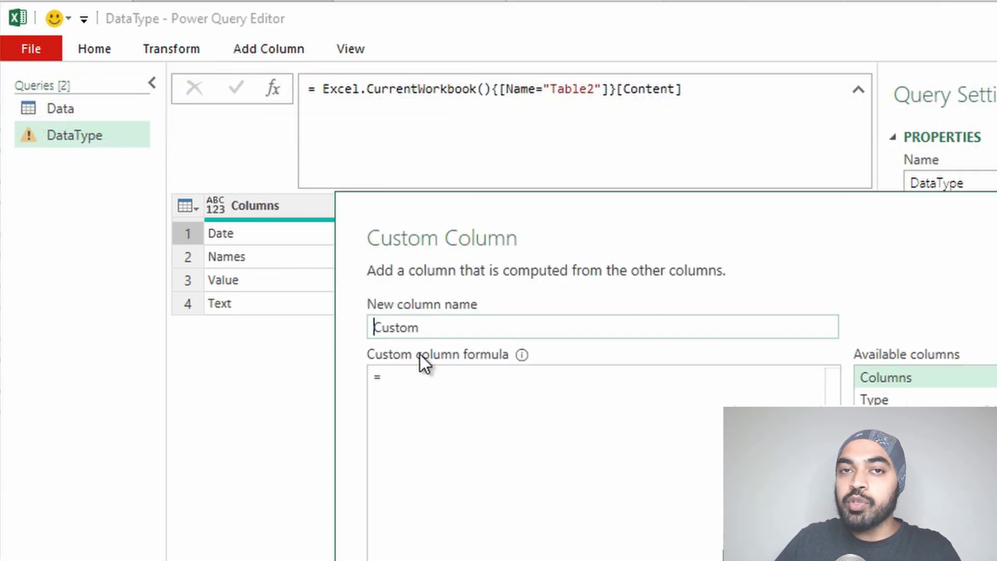
left_click_drag(543, 238, 789, 237)
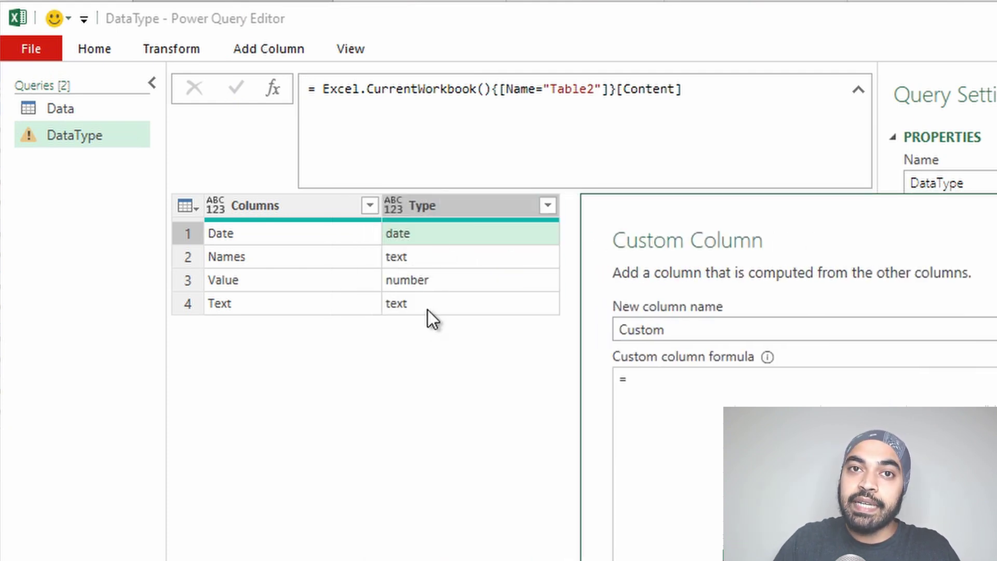
left_click_drag(631, 279, 584, 232)
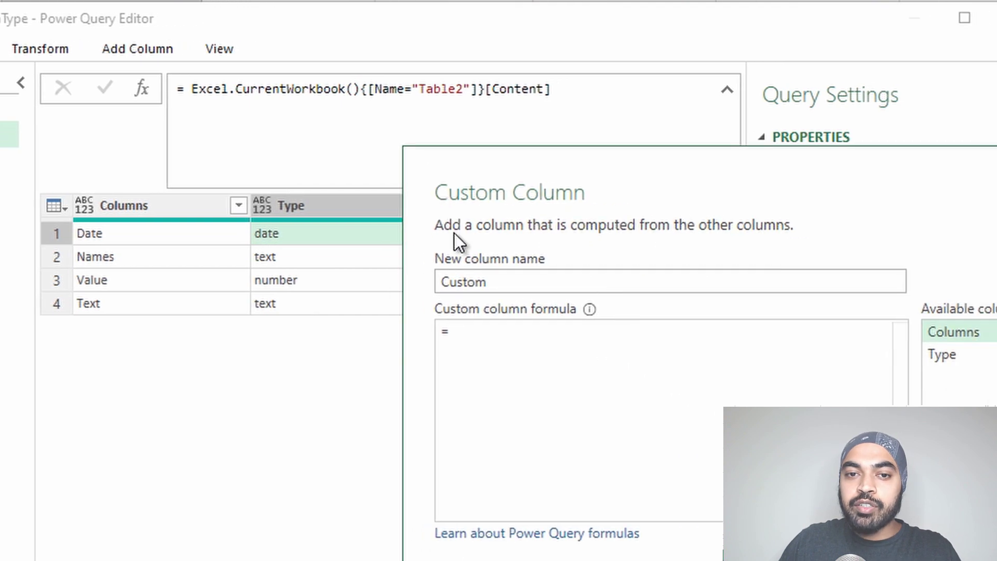
left_click(634, 349)
type("if ")
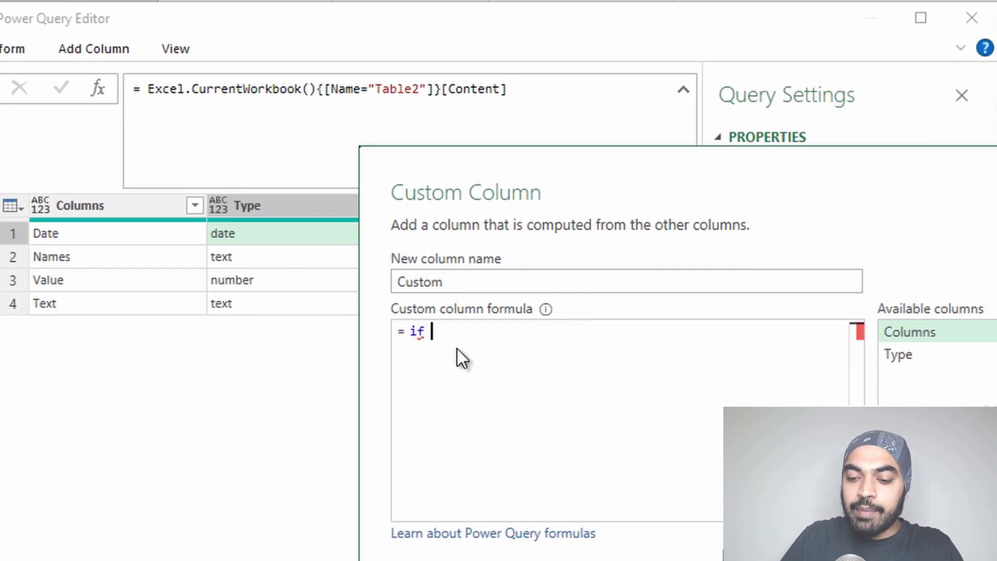
type("[Type]")
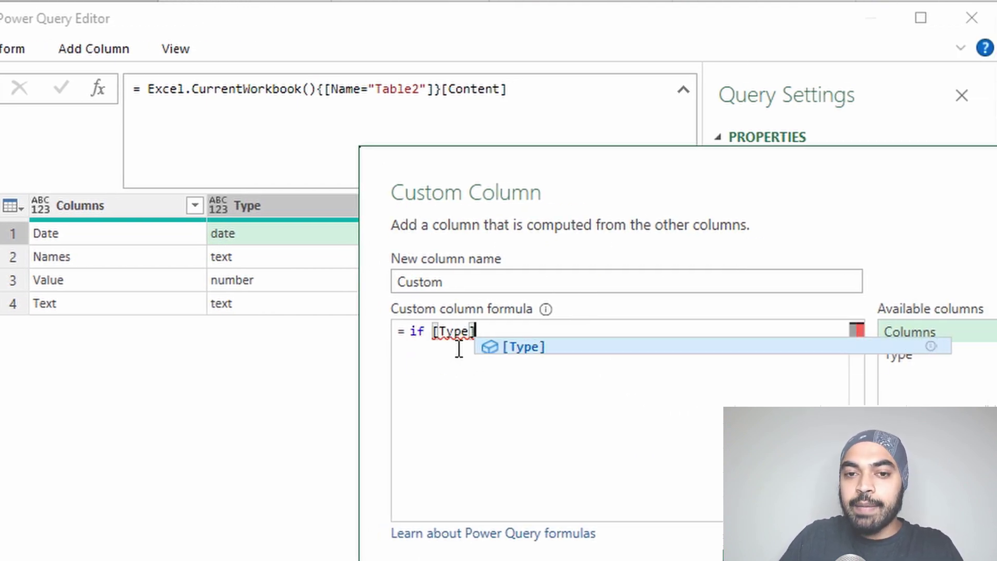
type(" = ")
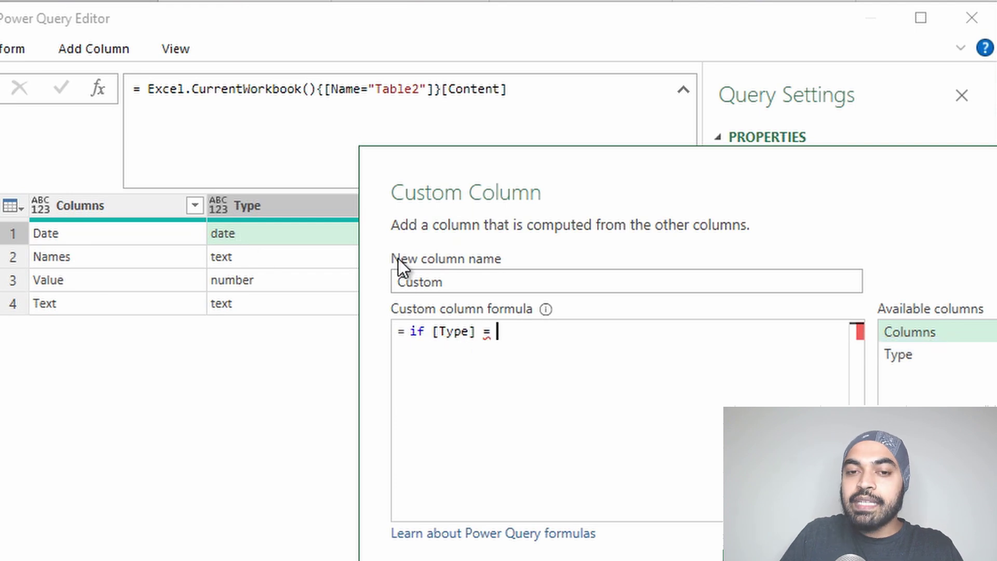
type("\"date\"")
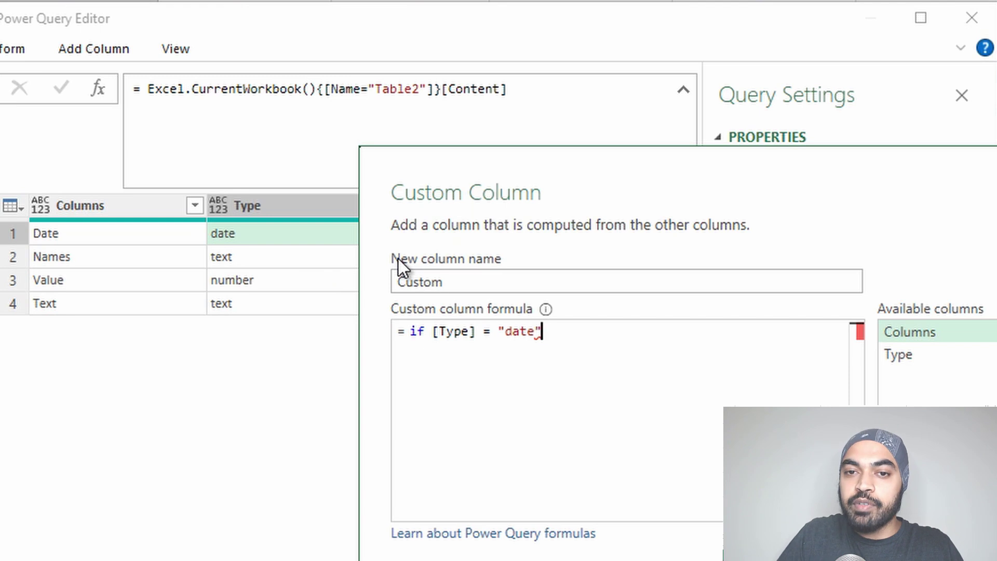
type(" t")
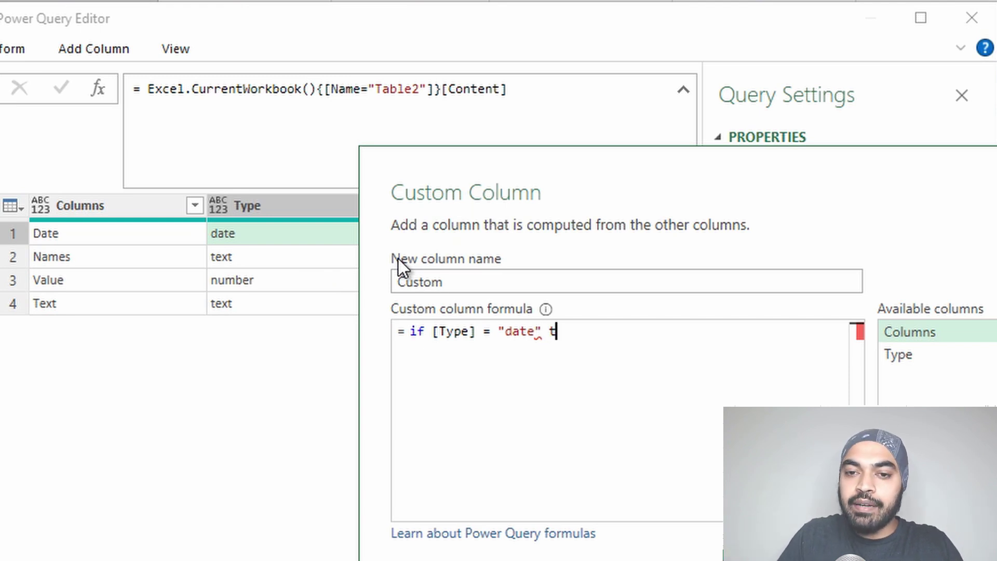
type("hen #date(20202")
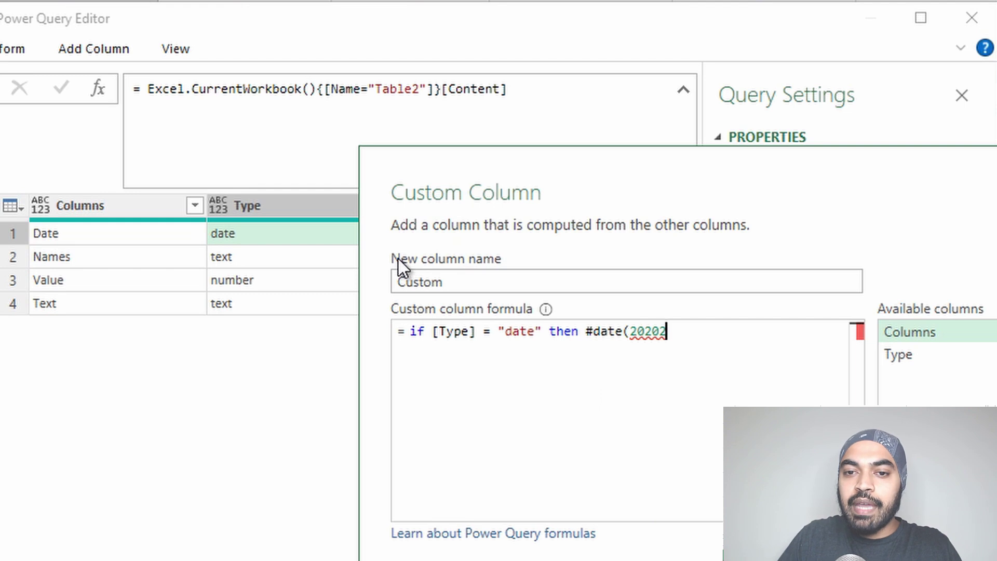
key("BackSpace")
type(",1,")
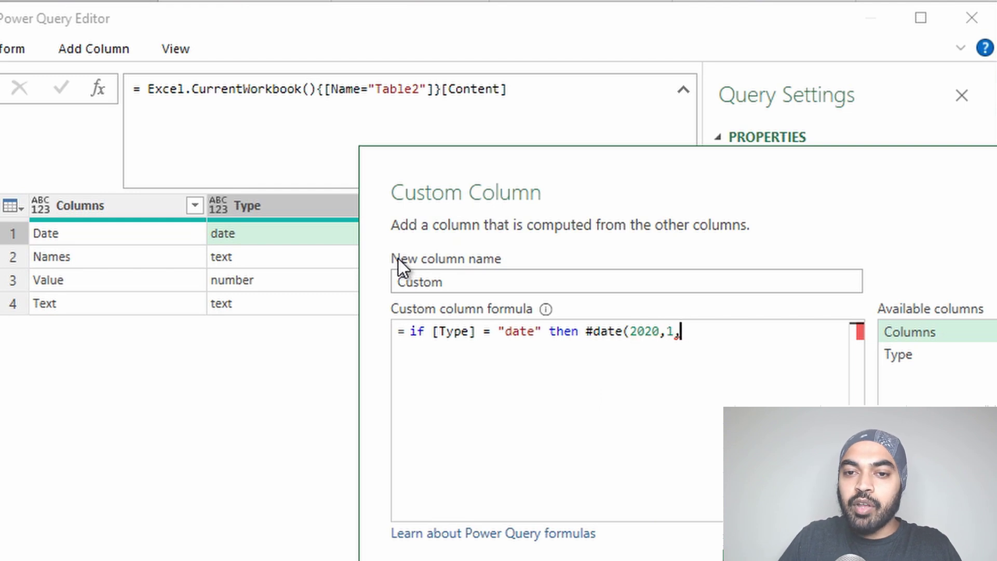
type("1) t")
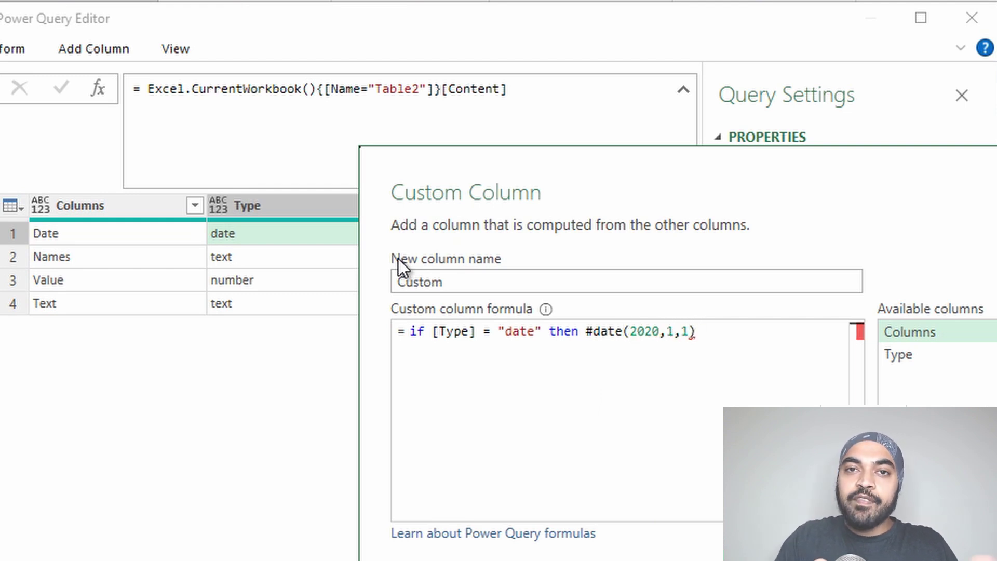
key("BackSpace")
- Finish with else if [Type] = "number" then 1 else "A" and create the column
type("else")
key("Return")
type("if [Type]")
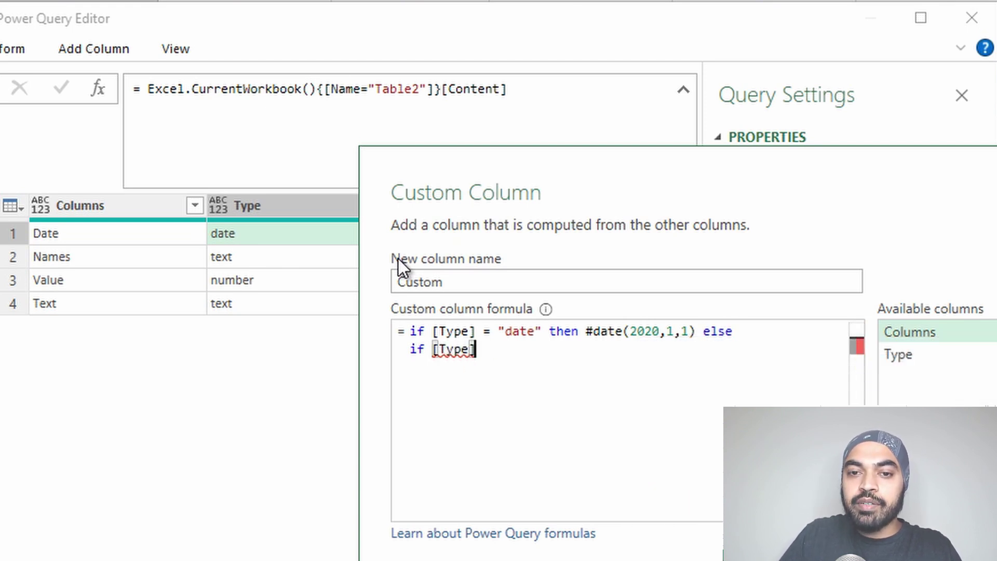
type(" = \"number\"")
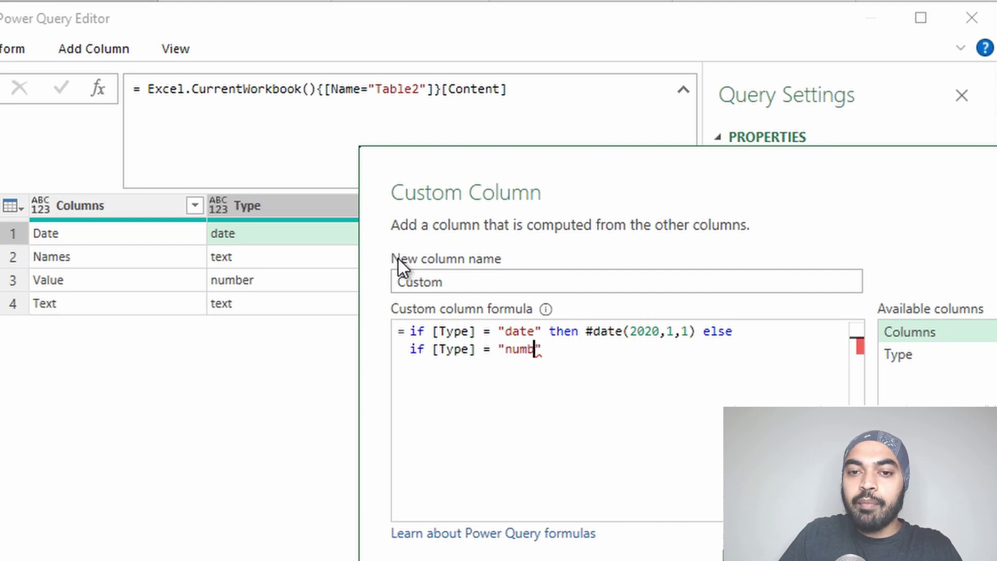
type(" then ")
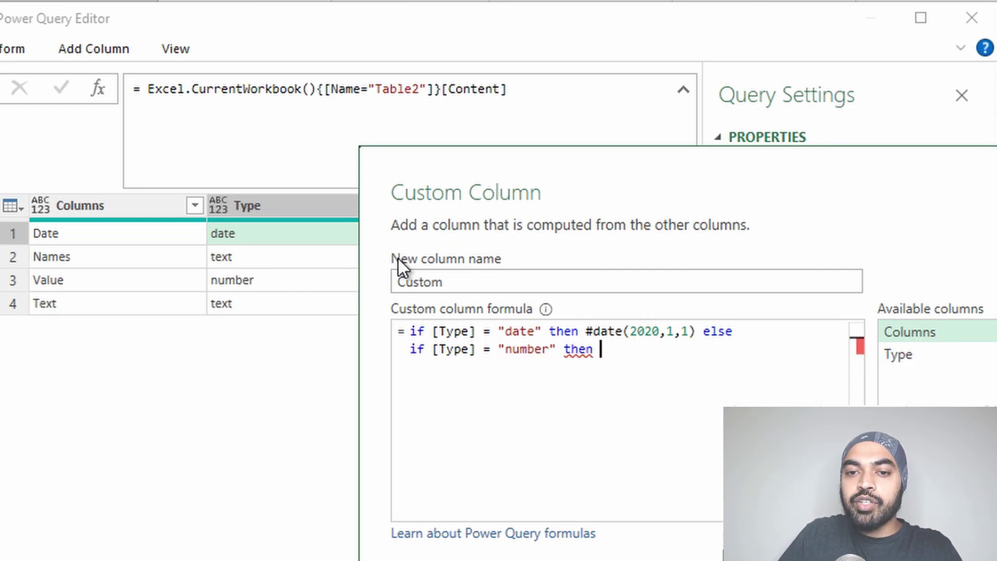
type("1 else")
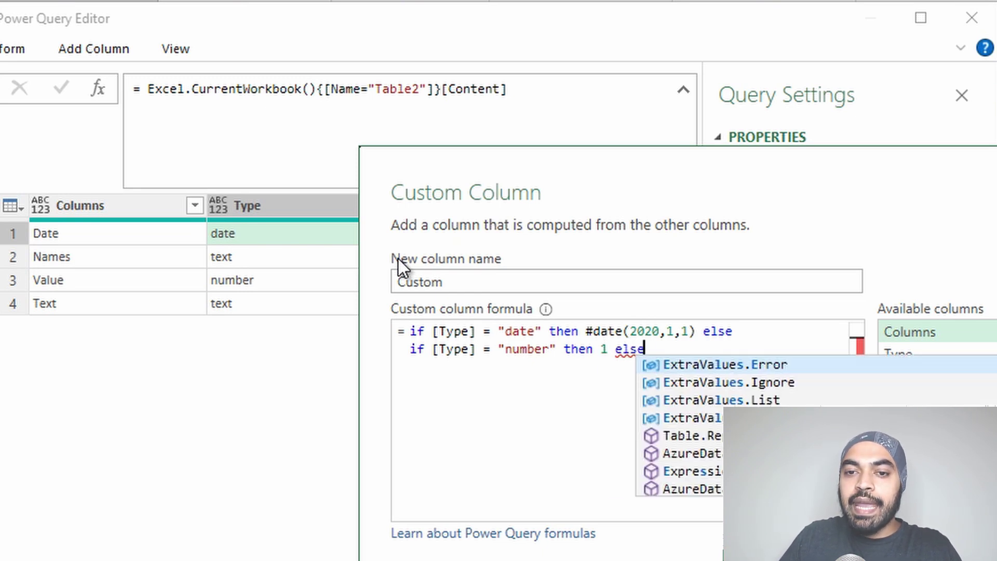
key("Escape")
key("Return")
type("\"A\"")
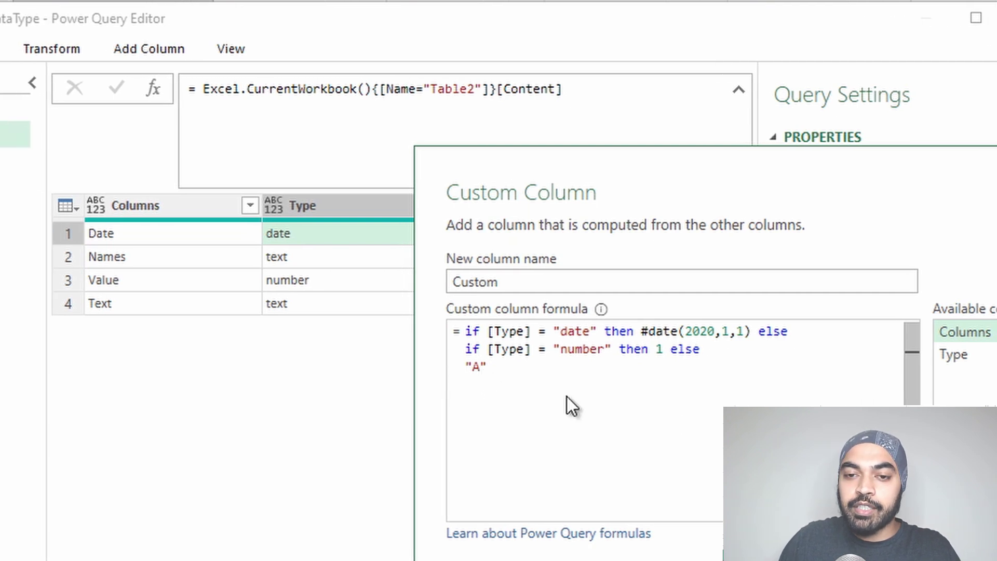
key("Return")
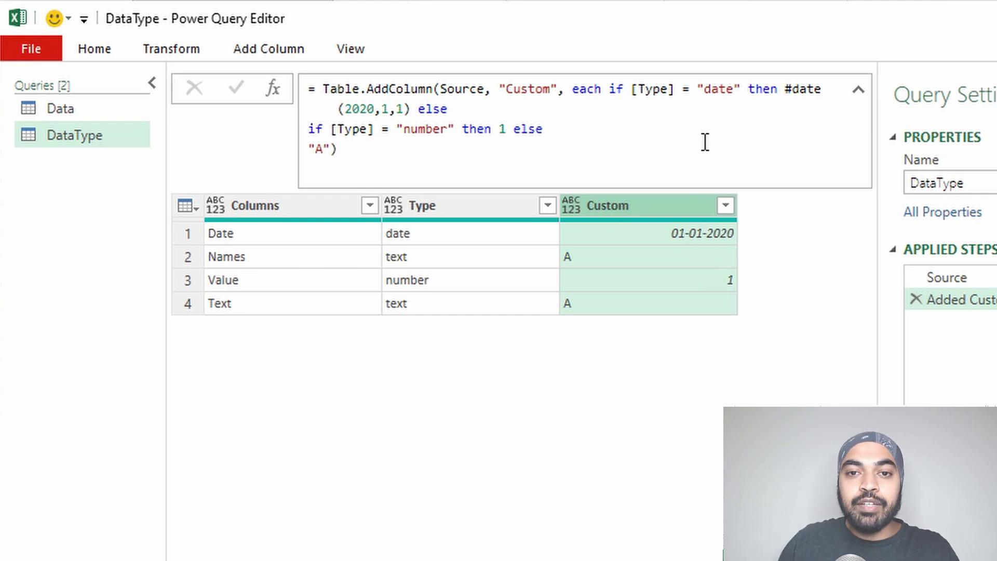
- Wrap the Custom formula in Value.Type( … ) and check the types returned for the Date and Value rows
left_click(611, 89)
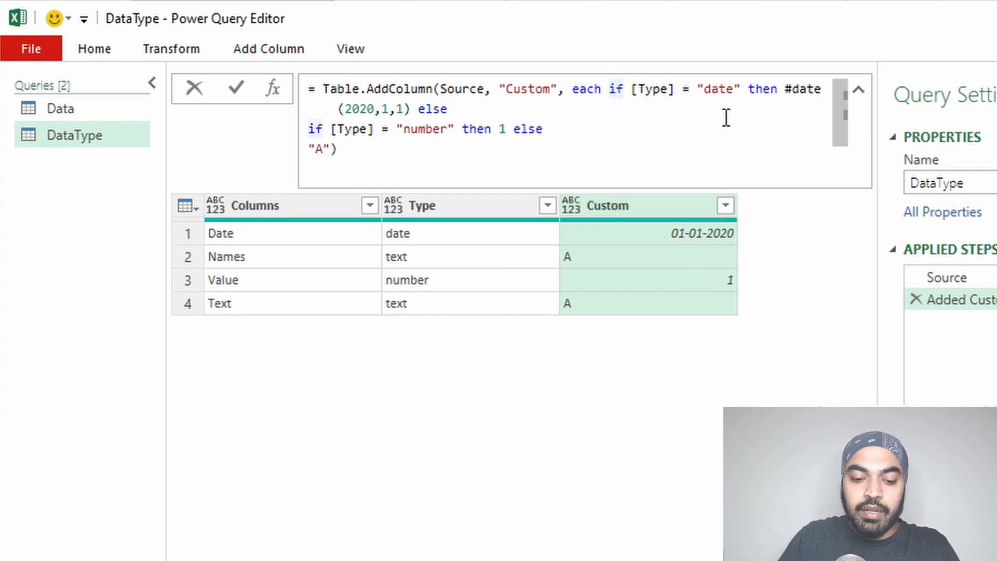
type("Value.Type(")
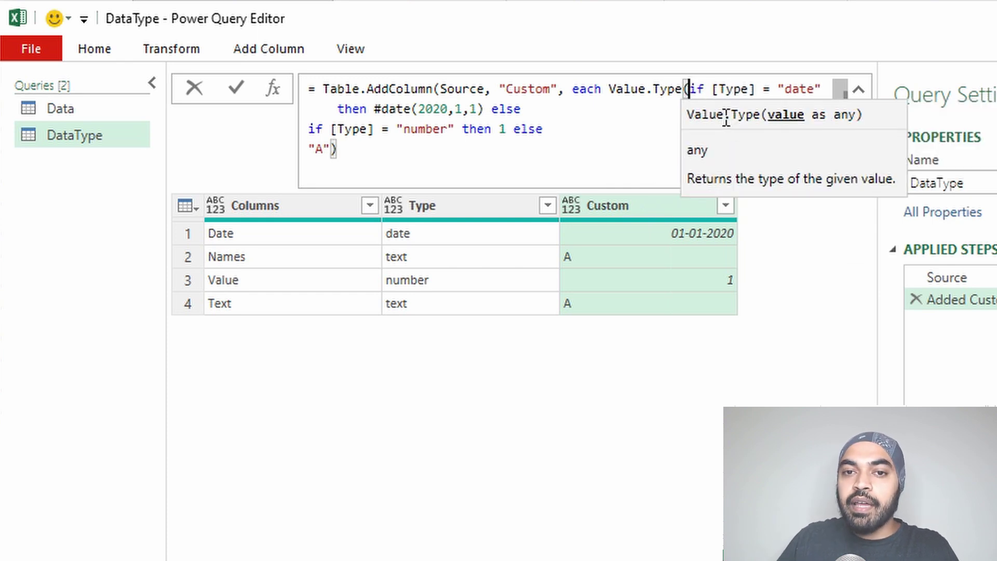
key("Down")
key("Down")
type(")")
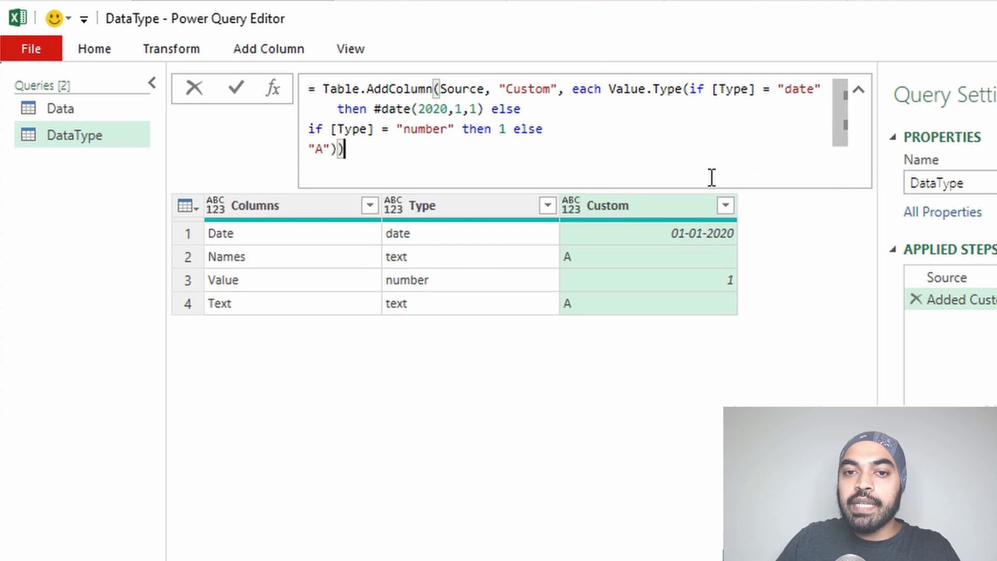
left_click(673, 235)
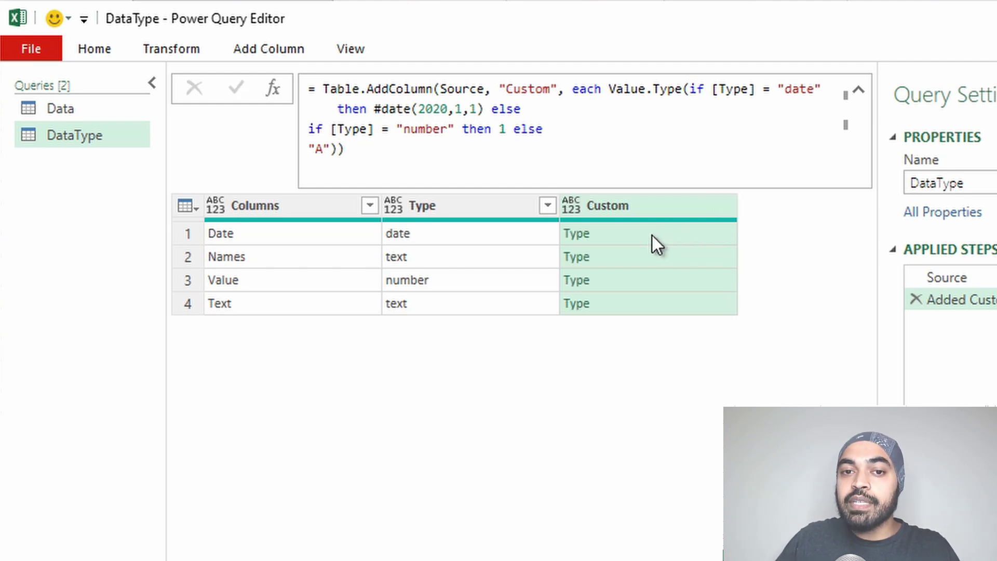
left_click(604, 235)
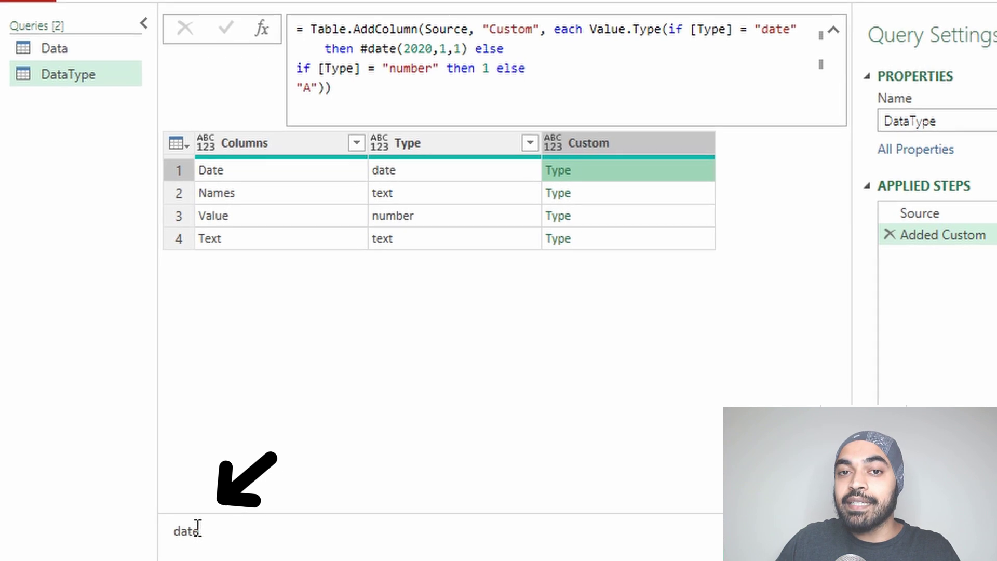
left_click(646, 217)
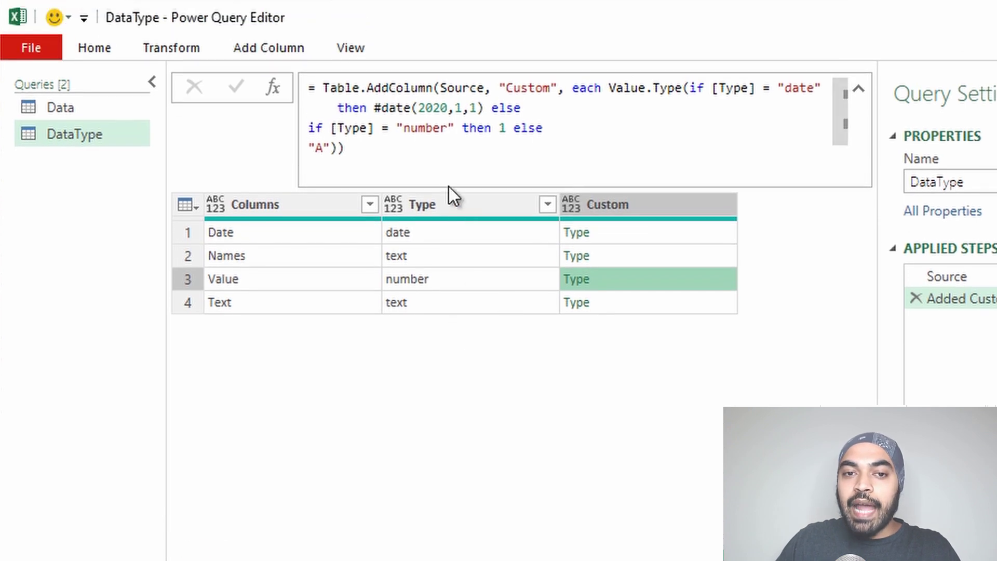
- Delete the Type column, check the Date row's type, and add a Custom1 step
left_click(446, 203)
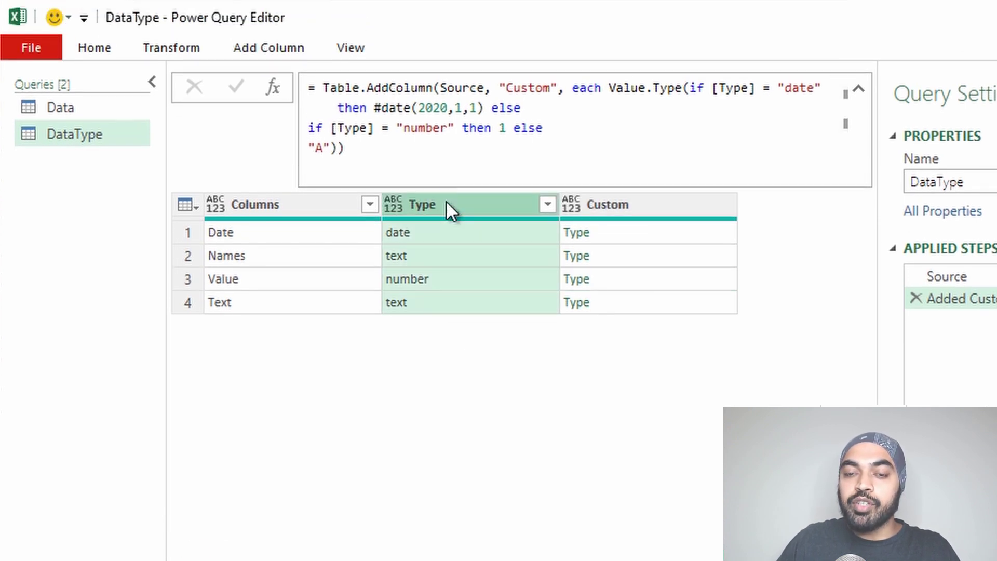
key("Delete")
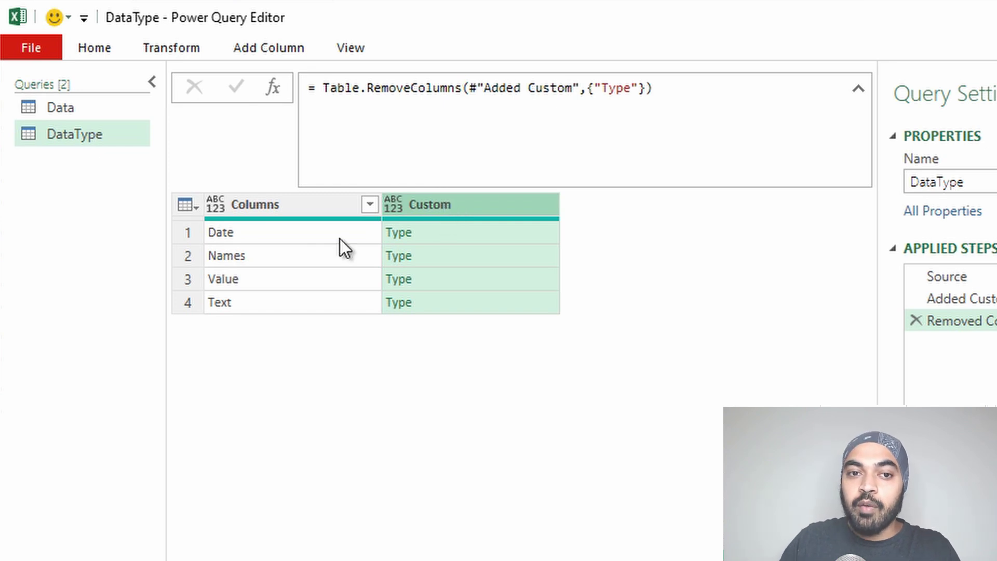
left_click(263, 229)
left_click(445, 232)
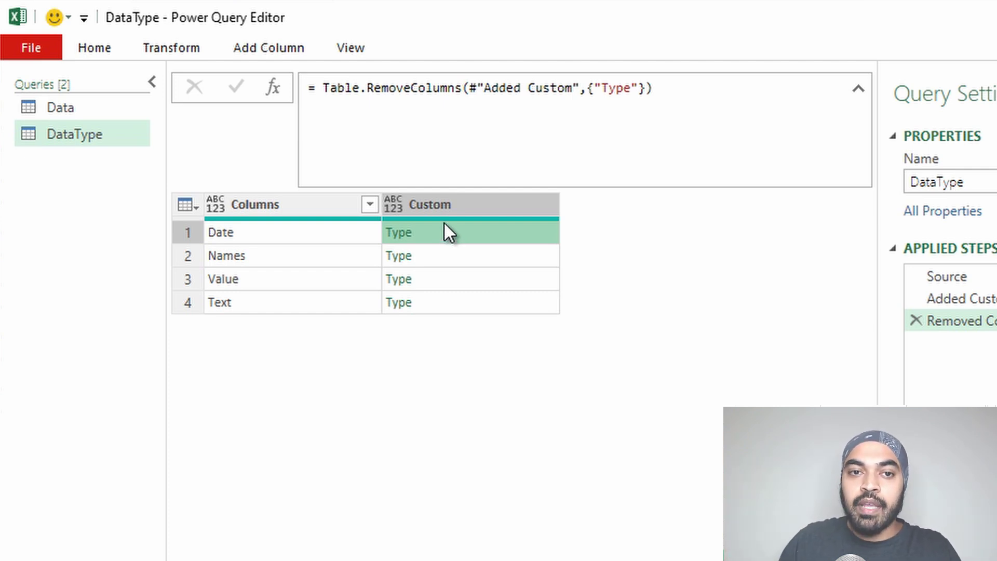
left_click(271, 88)
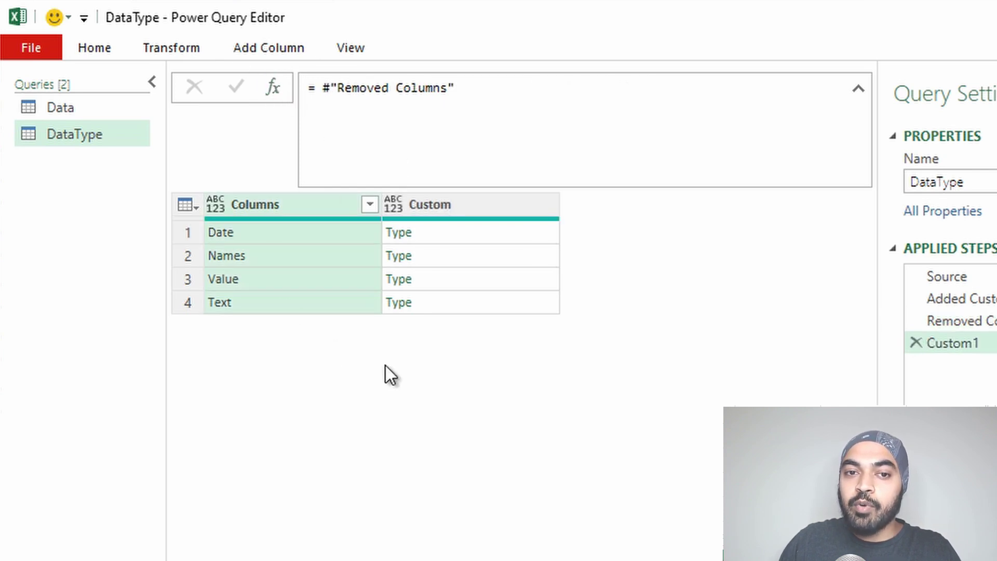
- Wrap the Custom1 formula in Table.Transpose( … ) and add a Custom2 step after it
left_click(322, 87)
type("Table.Transpose(")
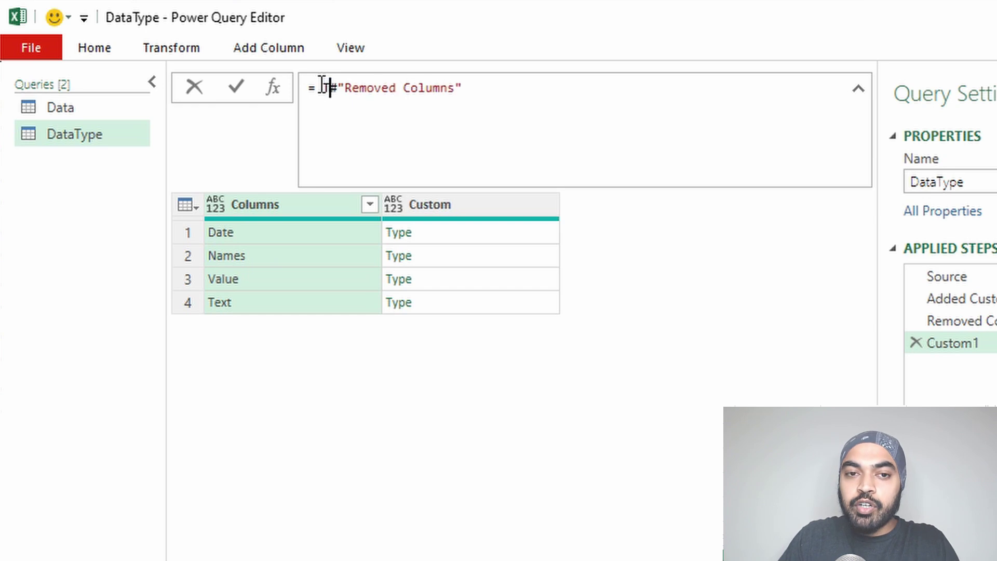
key("End")
type(")")
key("Return")
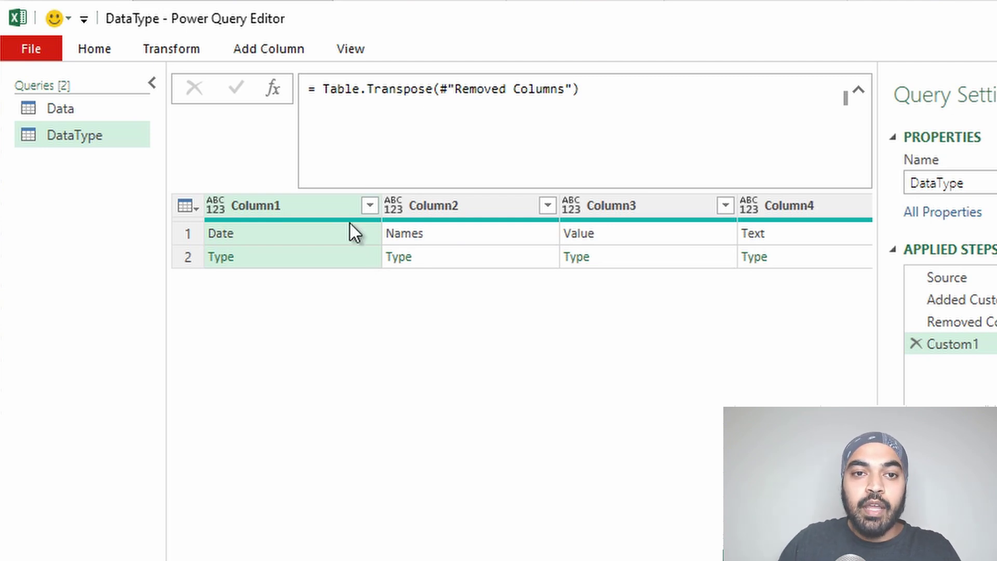
left_click(264, 89)
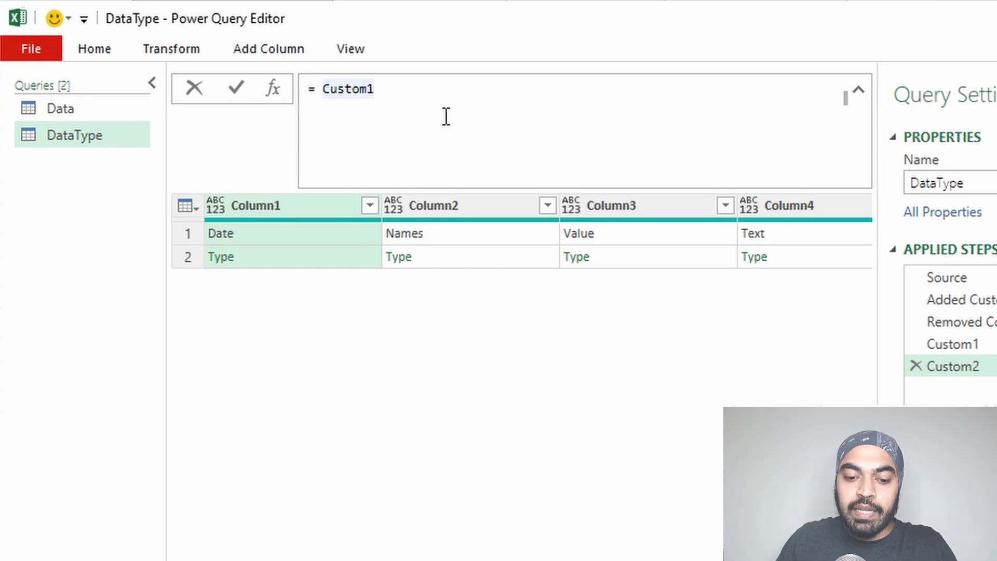
- Set Custom2 to Table.ToColumns(Custom1), preview the first list, and open the Data query
type("Table.ToColumns(Custom1")
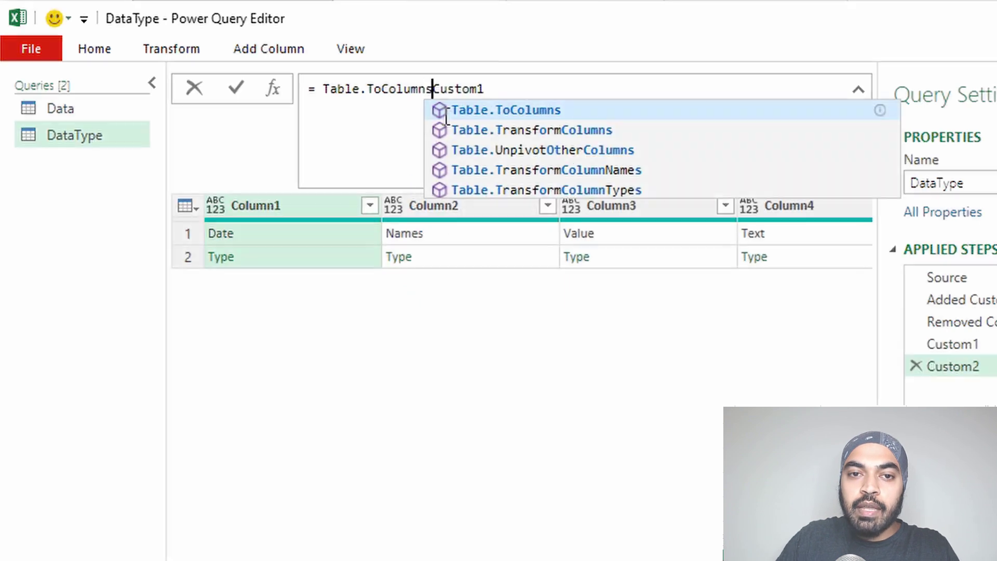
type(")")
key("Return")
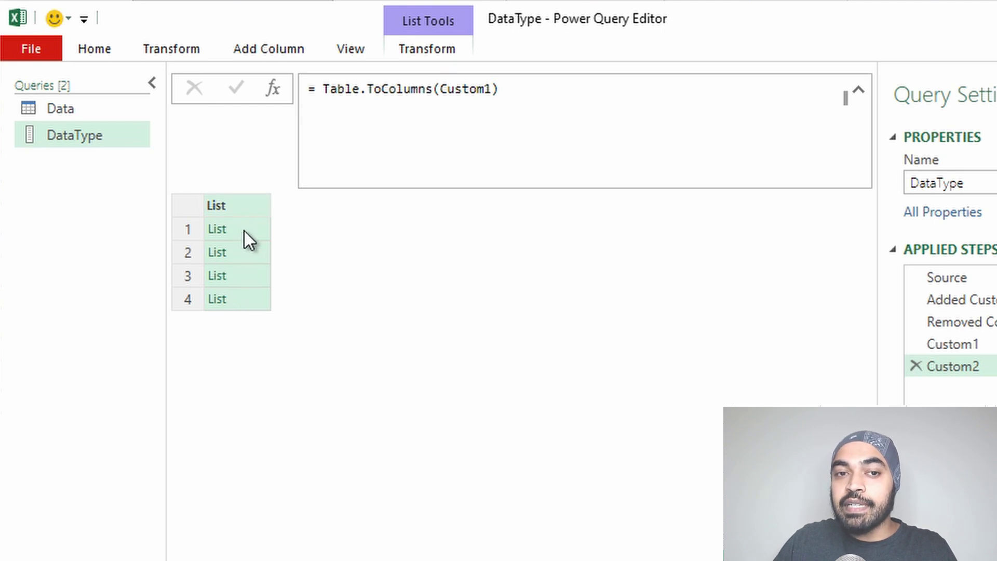
left_click(244, 231)
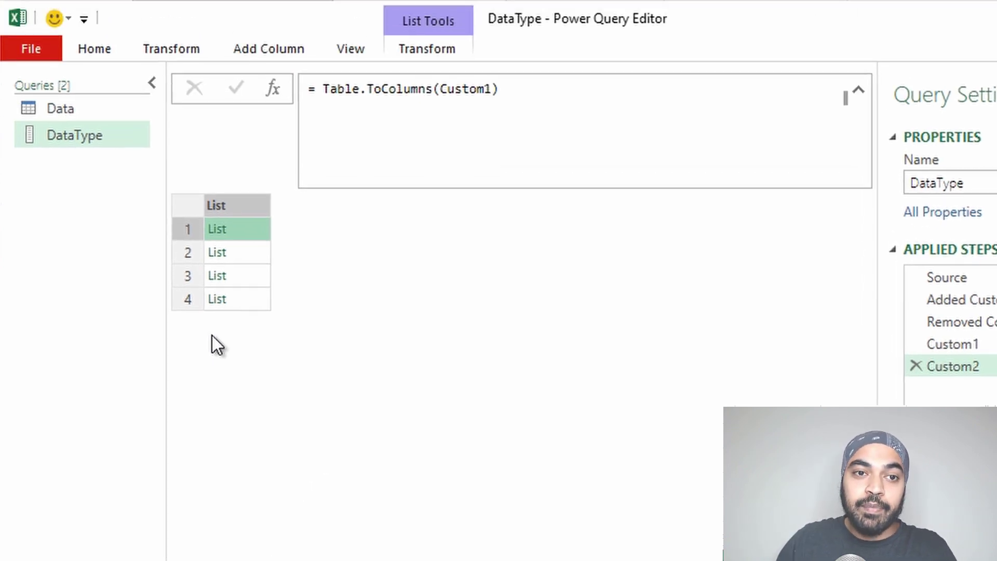
left_click(74, 108)
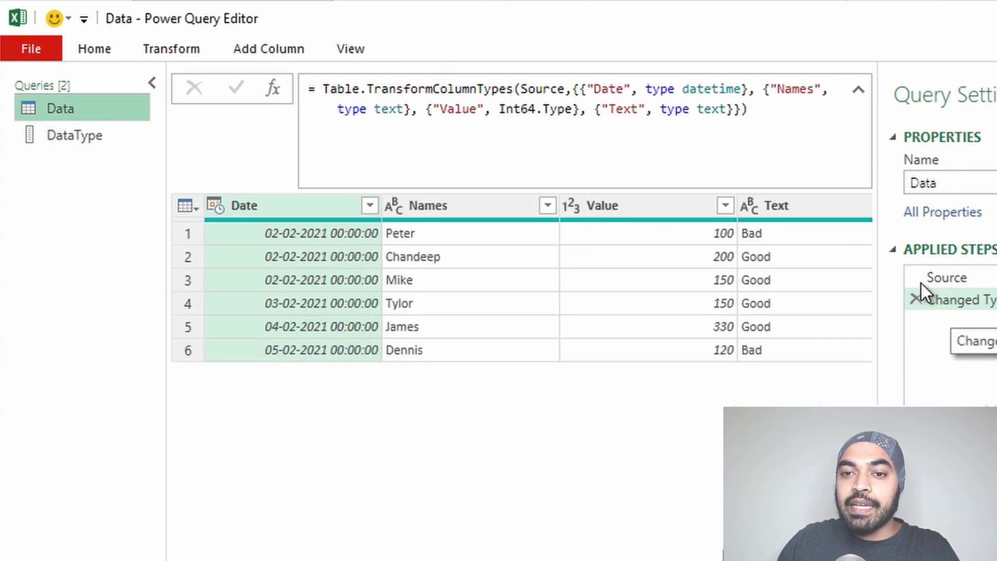
- Replace the hard-coded type list so the step reads Table.TransformColumnTypes(Source,DataType)
left_click(576, 95)
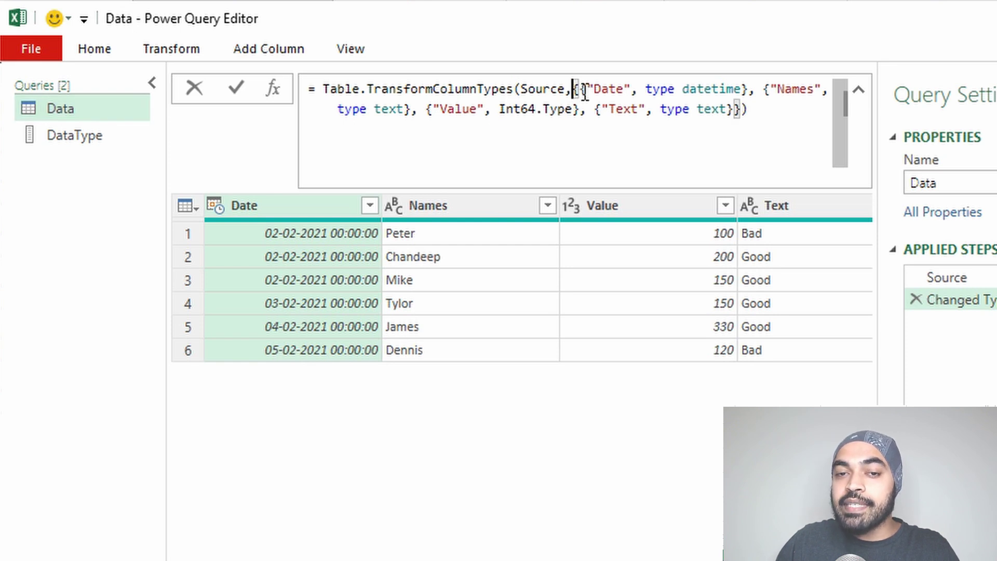
left_click_drag(588, 95, 615, 95)
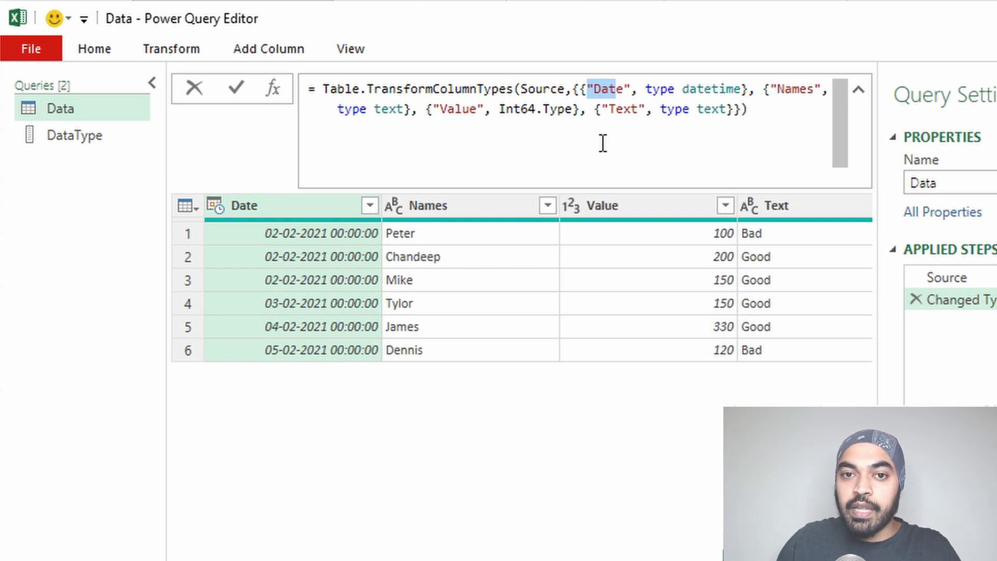
left_click(575, 94)
left_click_drag(572, 88, 748, 109)
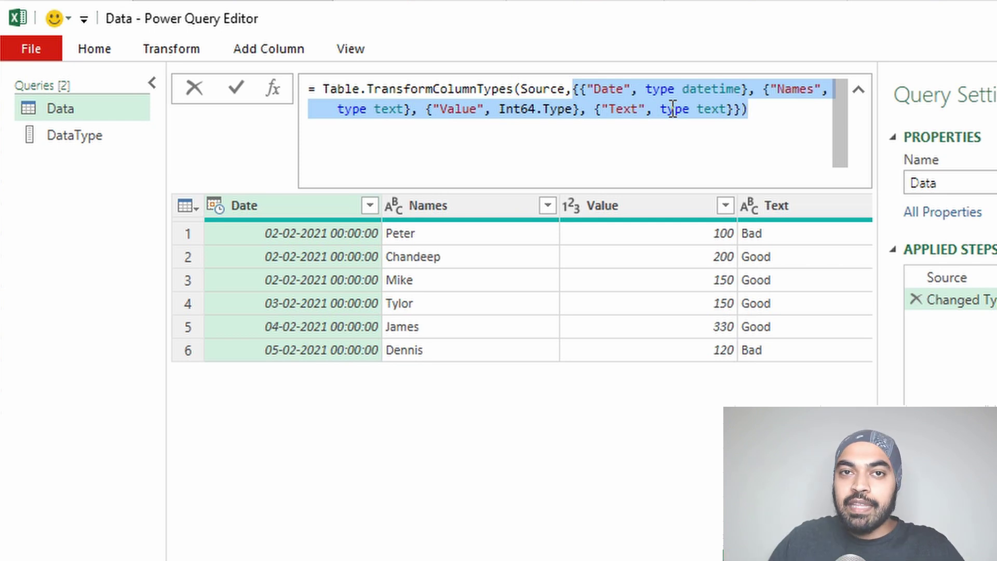
type("dat")
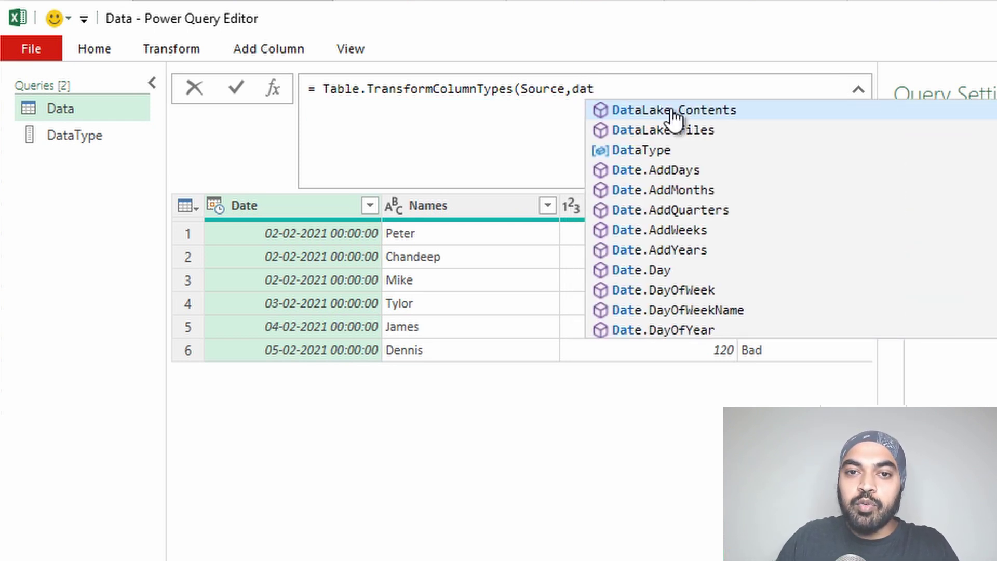
left_click(663, 151)
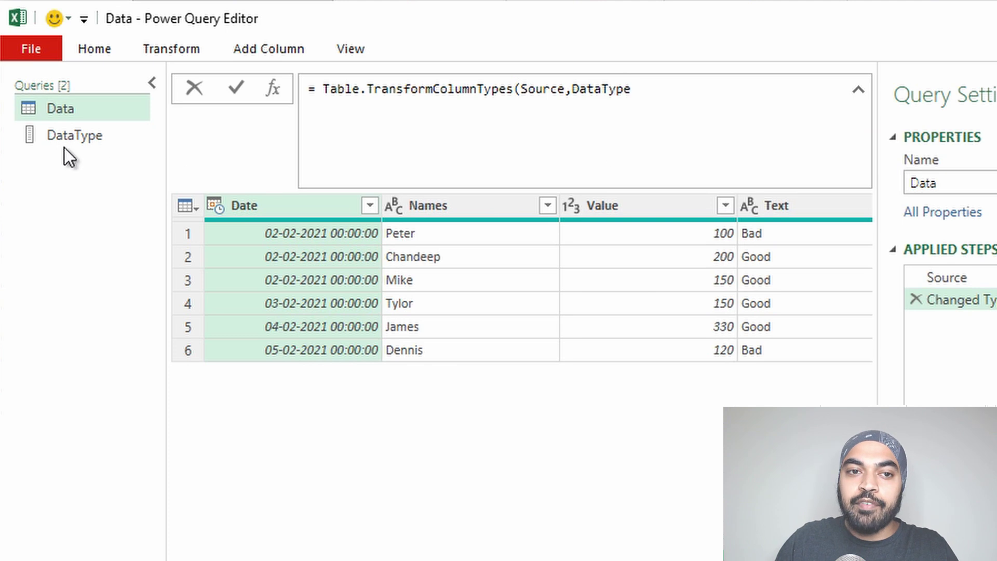
type(")")
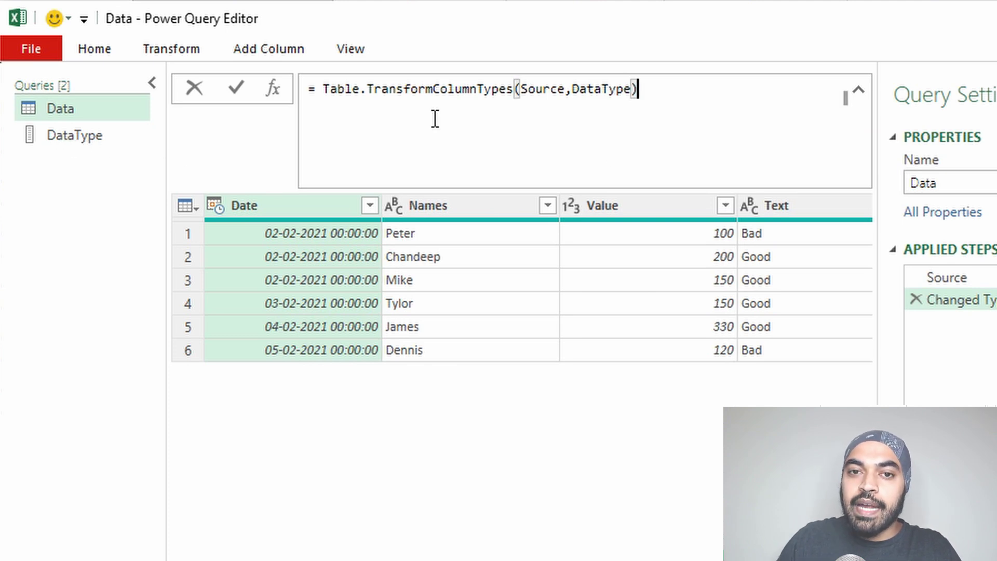
key("Return")
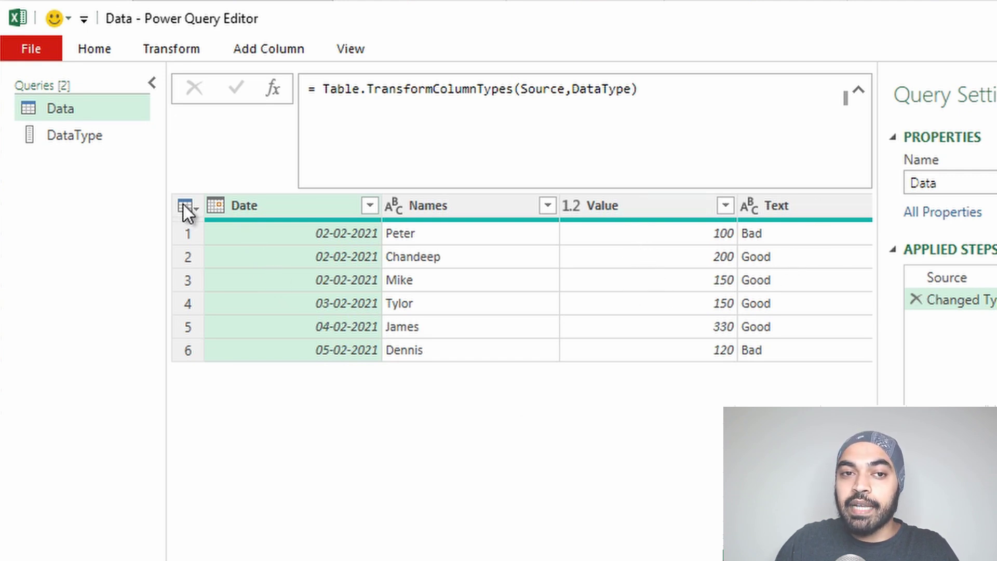
left_click(95, 47)
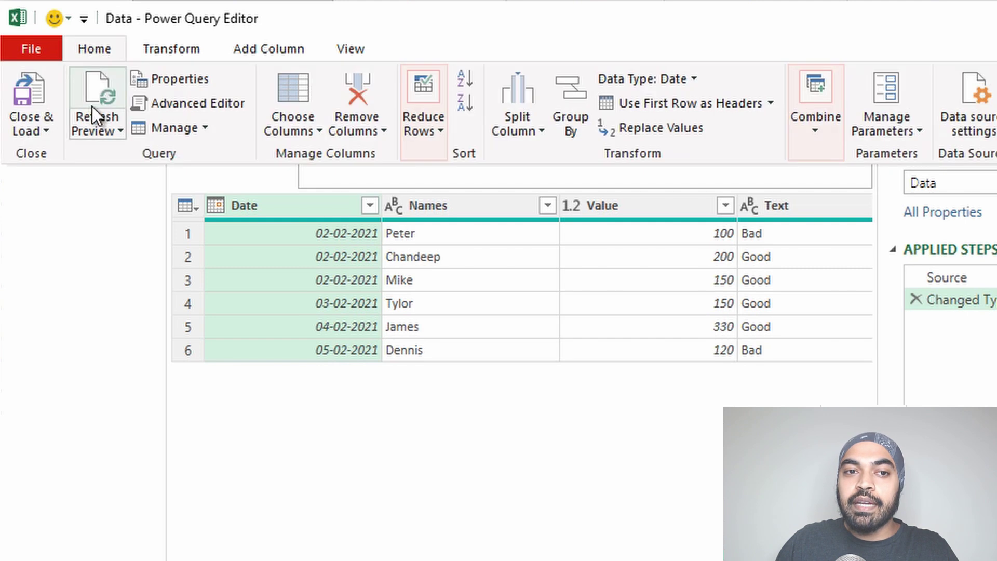
- Close & Load the queries to the sheet and select the Value type cell in the DataType table
left_click(36, 129)
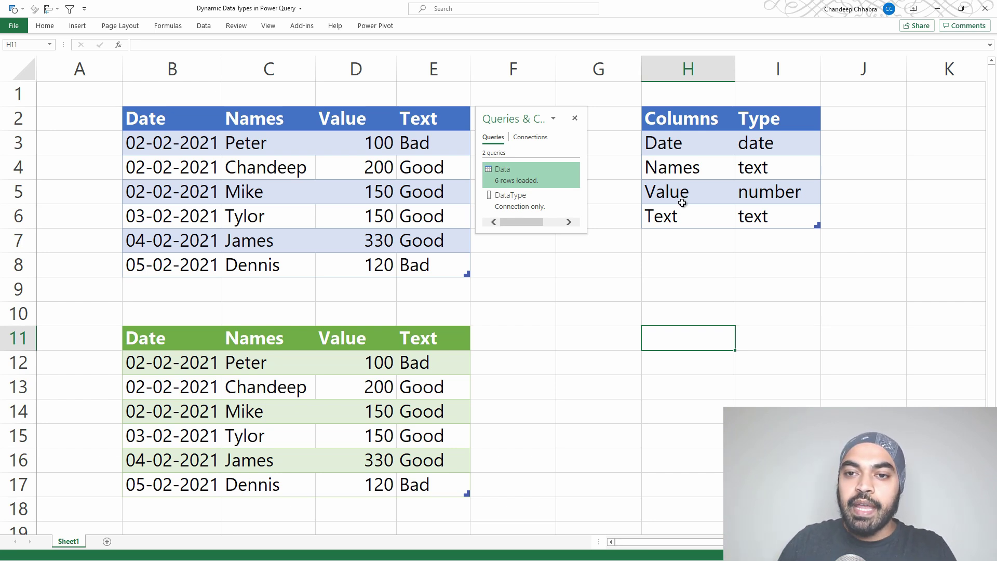
left_click_drag(355, 344, 351, 473)
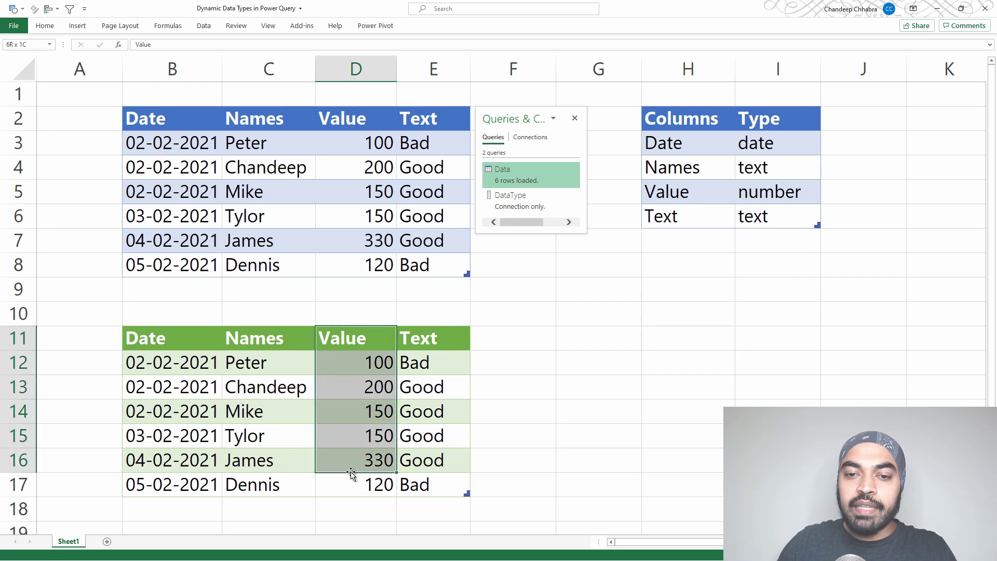
left_click(767, 199)
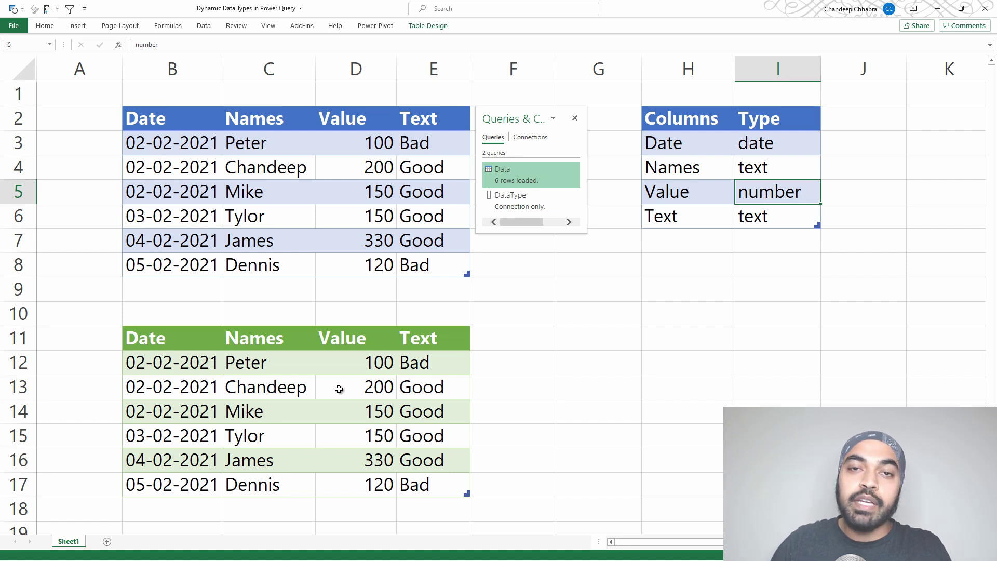
left_click_drag(358, 344, 349, 469)
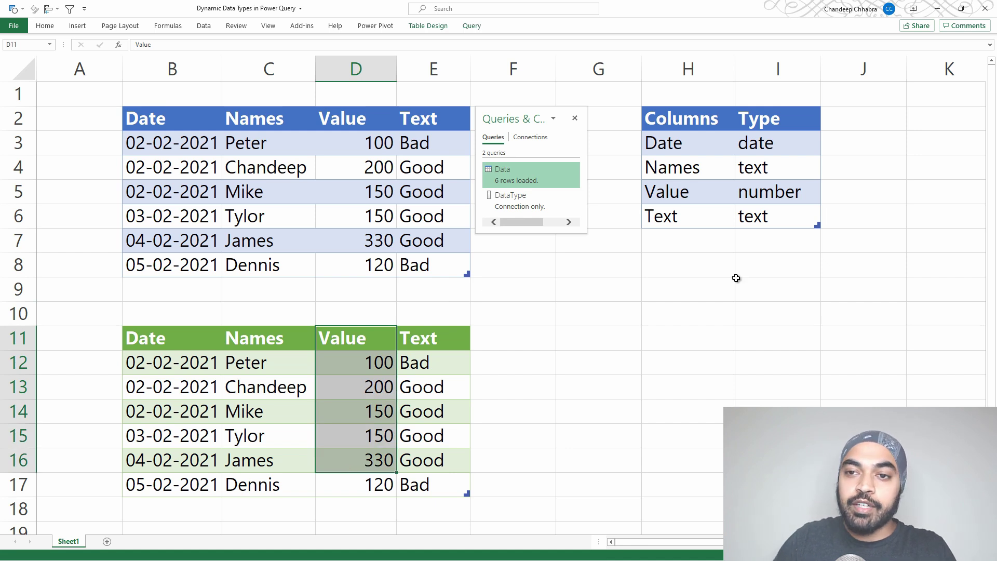
left_click(748, 193)
- Change the Value type to text and refresh the loaded Data table
type("text")
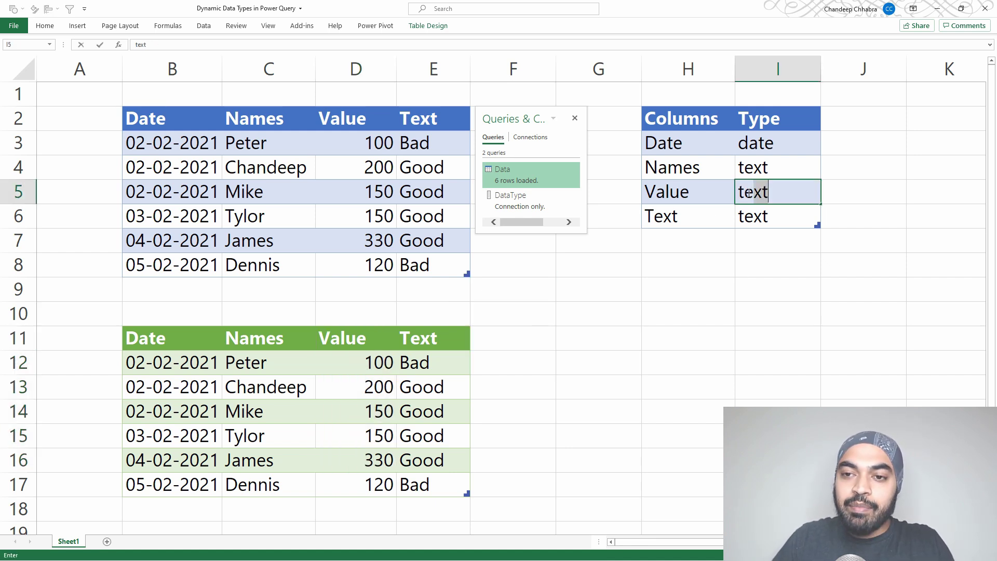
key("Return")
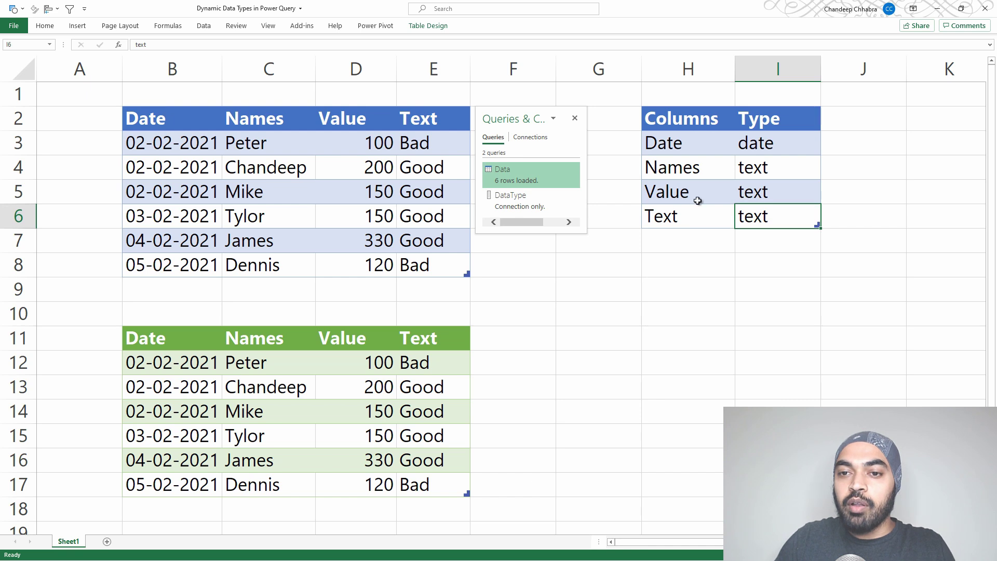
right_click(345, 410)
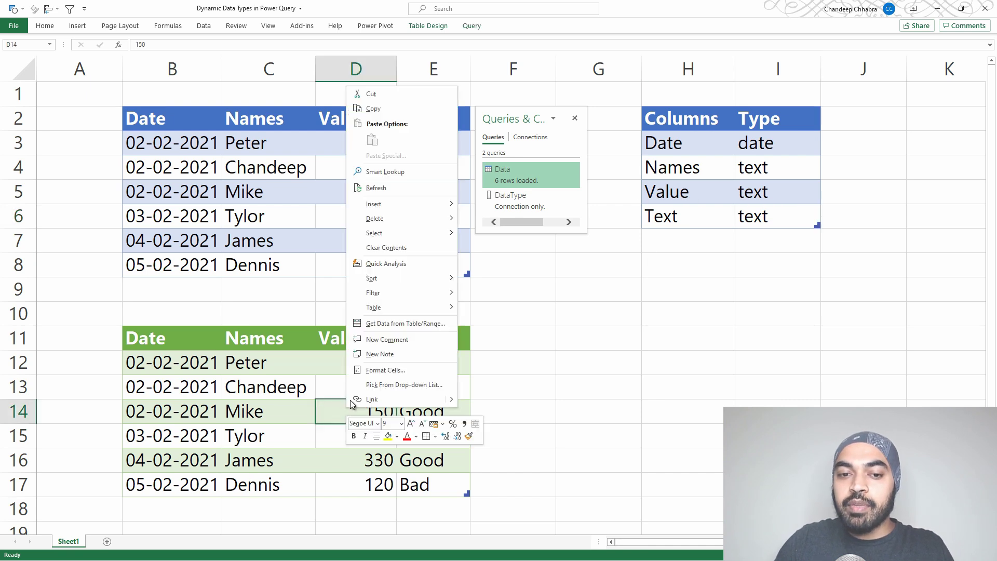
left_click(370, 187)
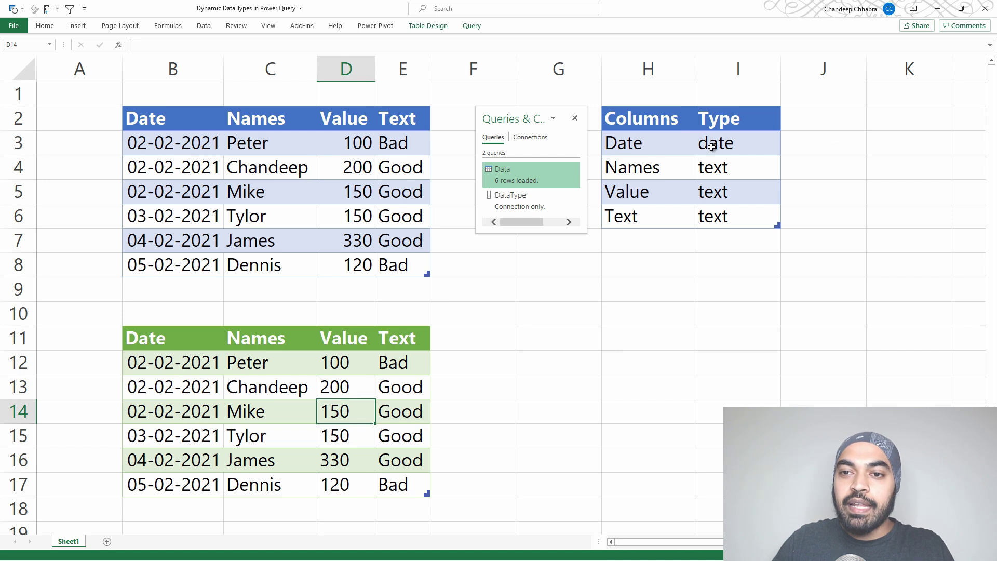
left_click(743, 140)
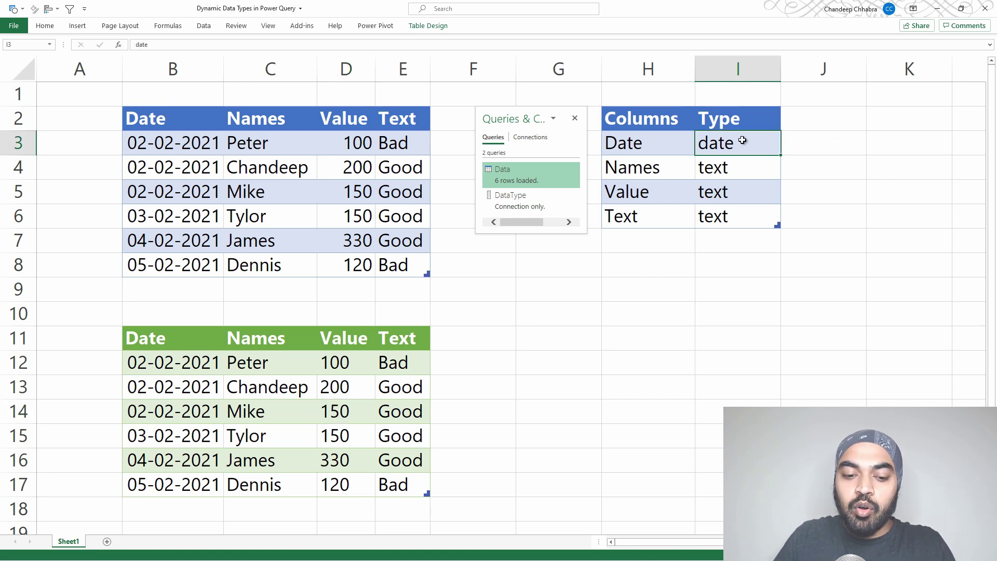
- Set the Date type in I3 to datetime and refresh the loaded Data table
type("datetime")
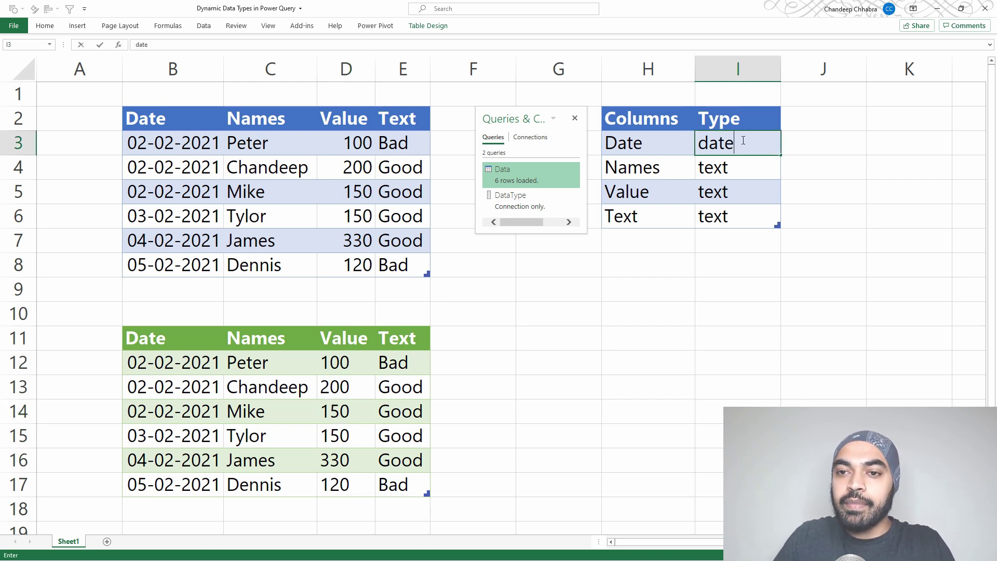
key("Return")
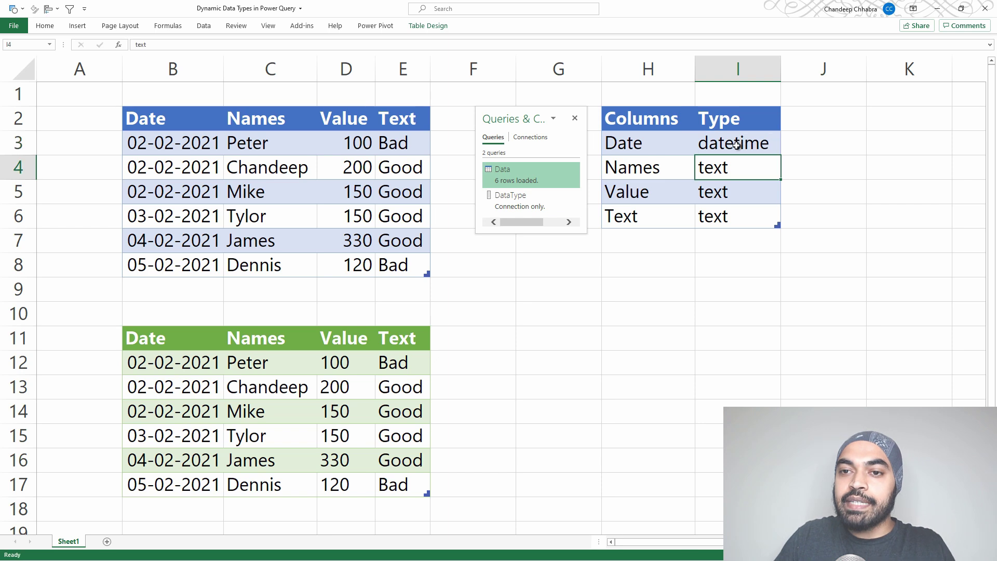
left_click(335, 384)
right_click(338, 386)
left_click(400, 159)
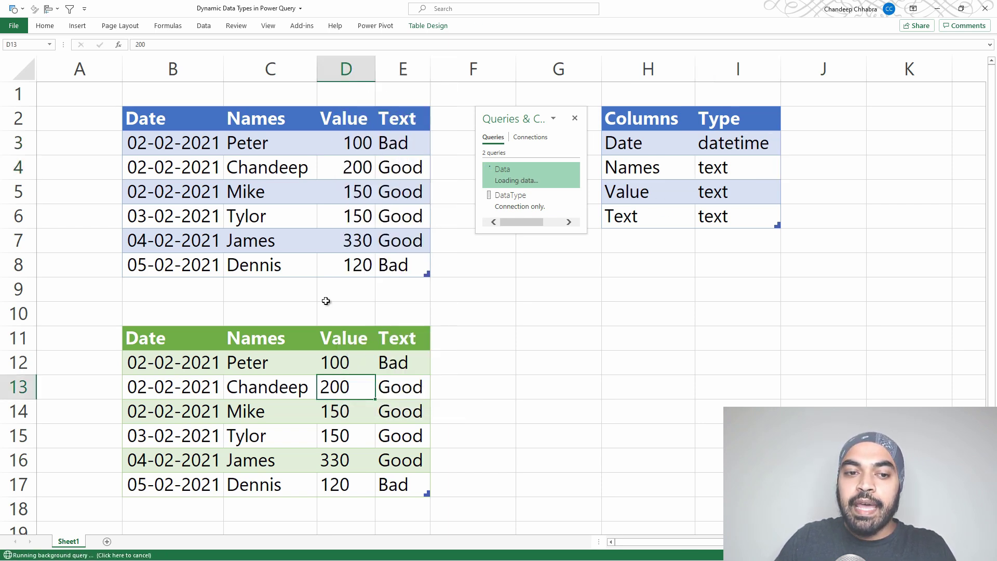